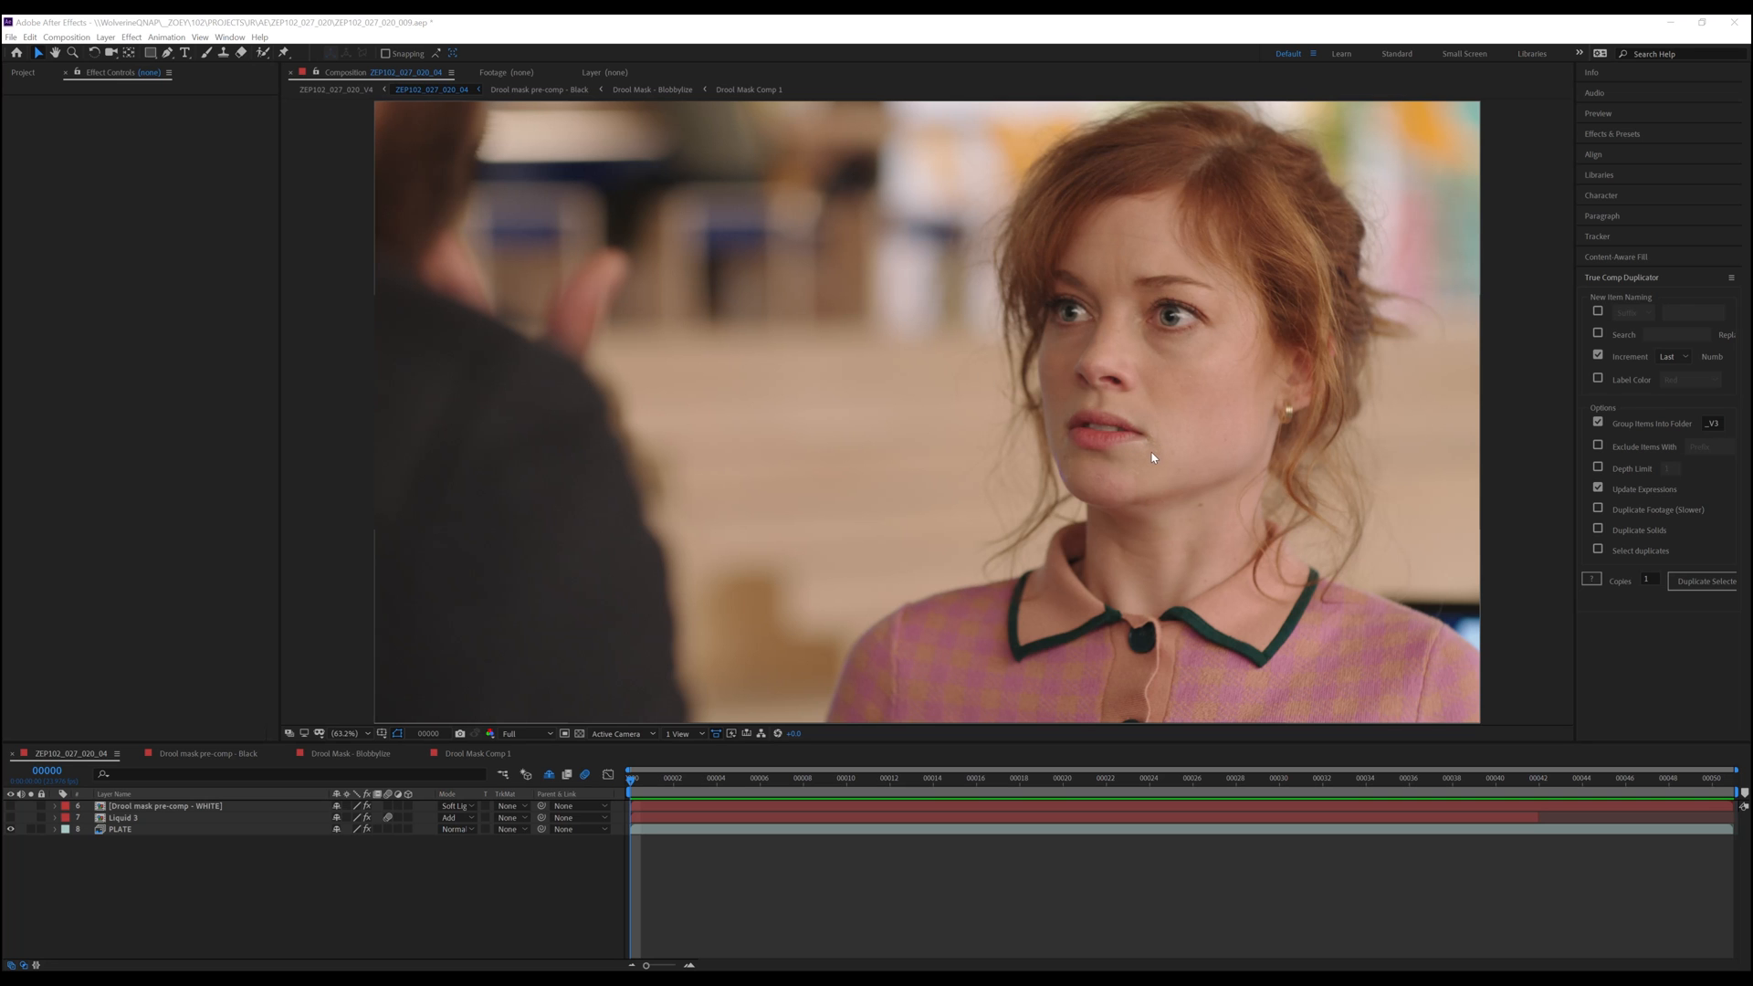
Zoom into the actress's mouth area, fit the view back to the viewer, and preview the main shot
scroll(1154, 461, up, 4)
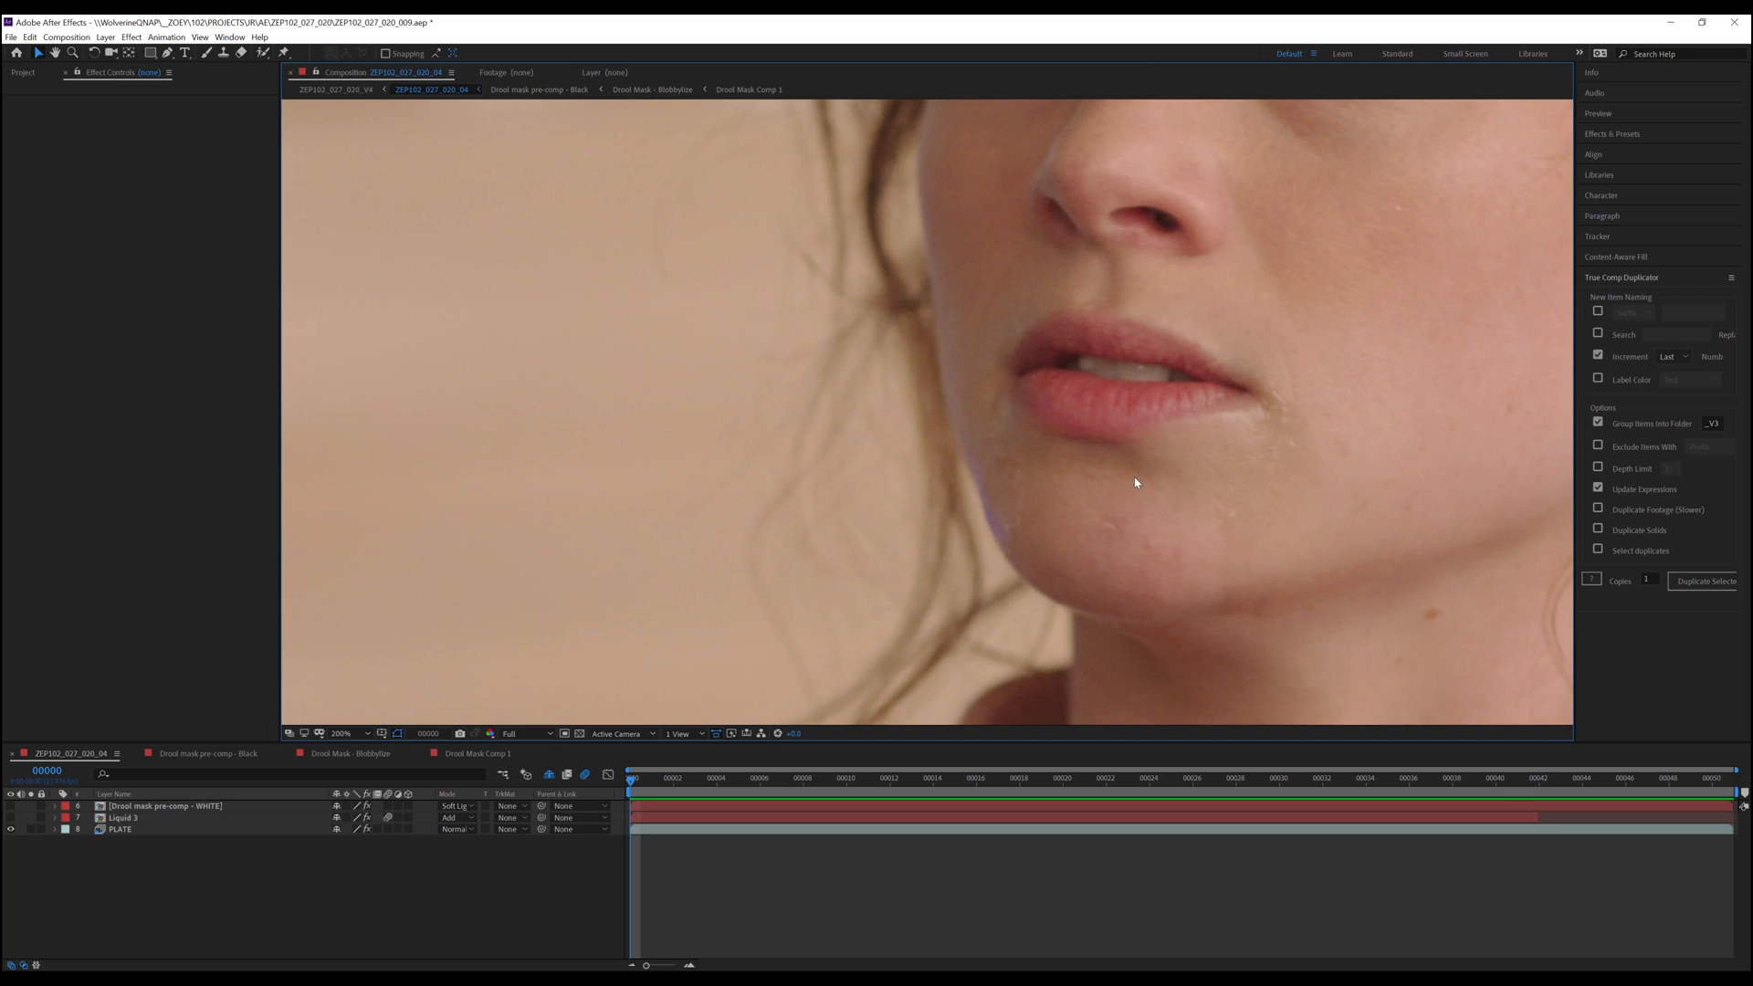
drag(1202, 471, 1083, 483)
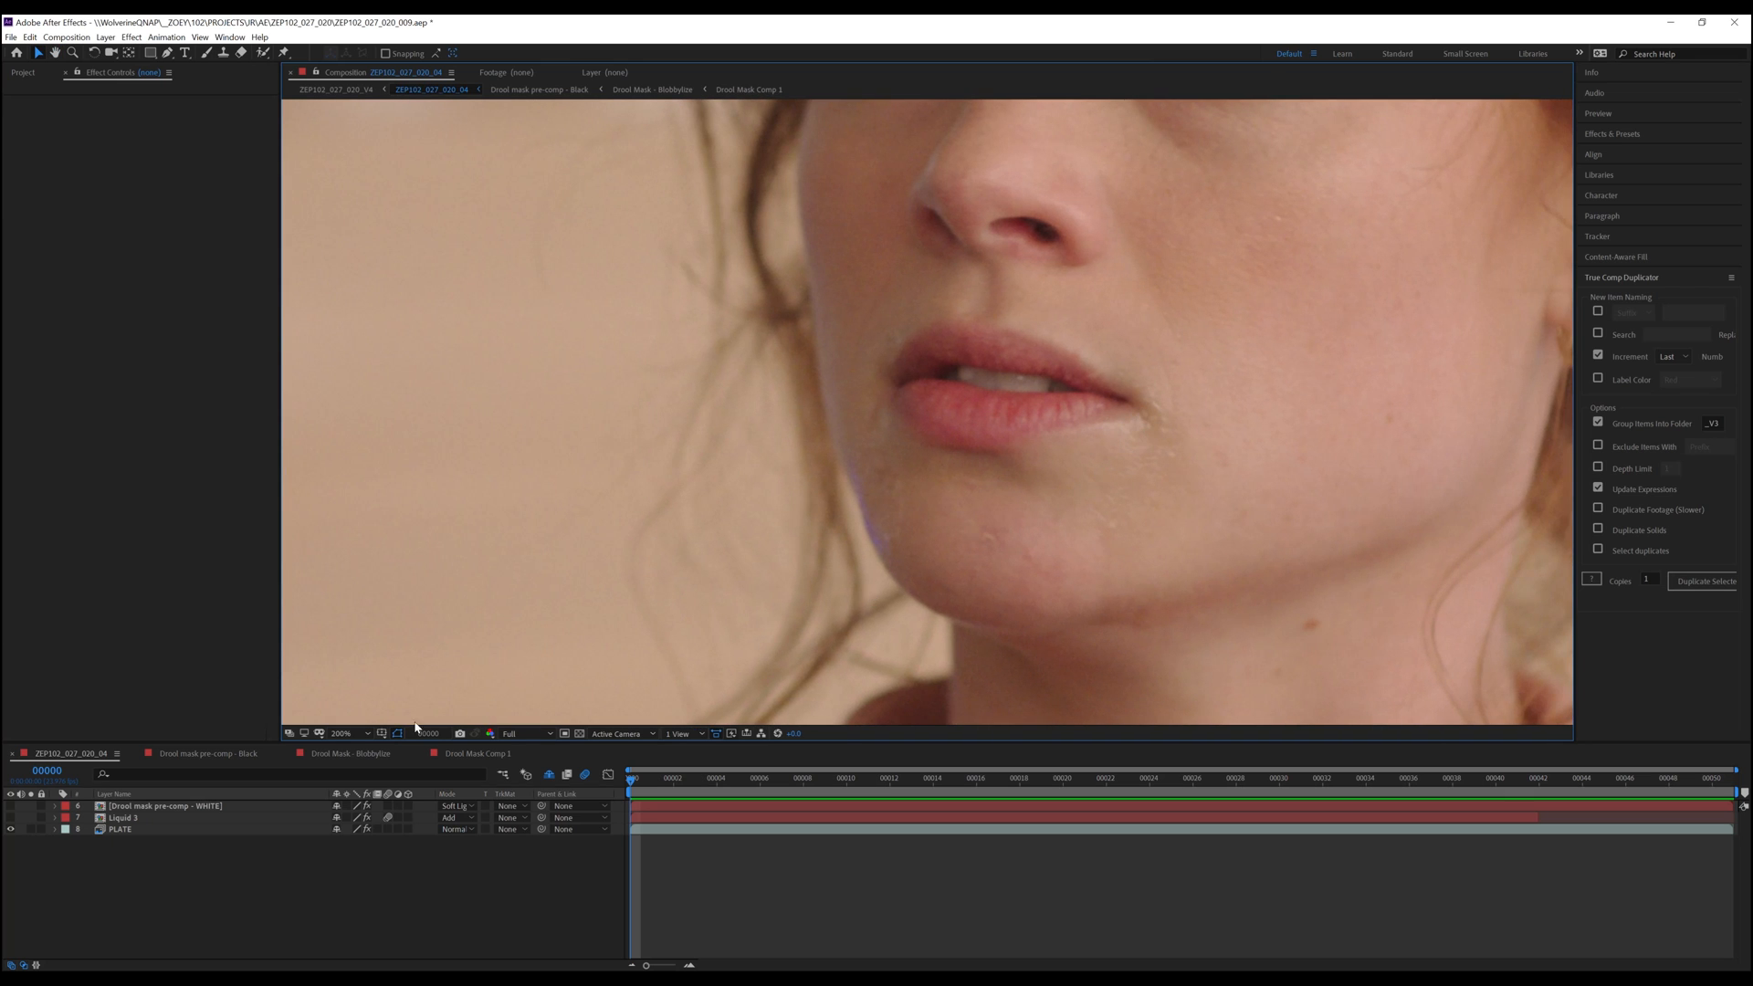
click(368, 733)
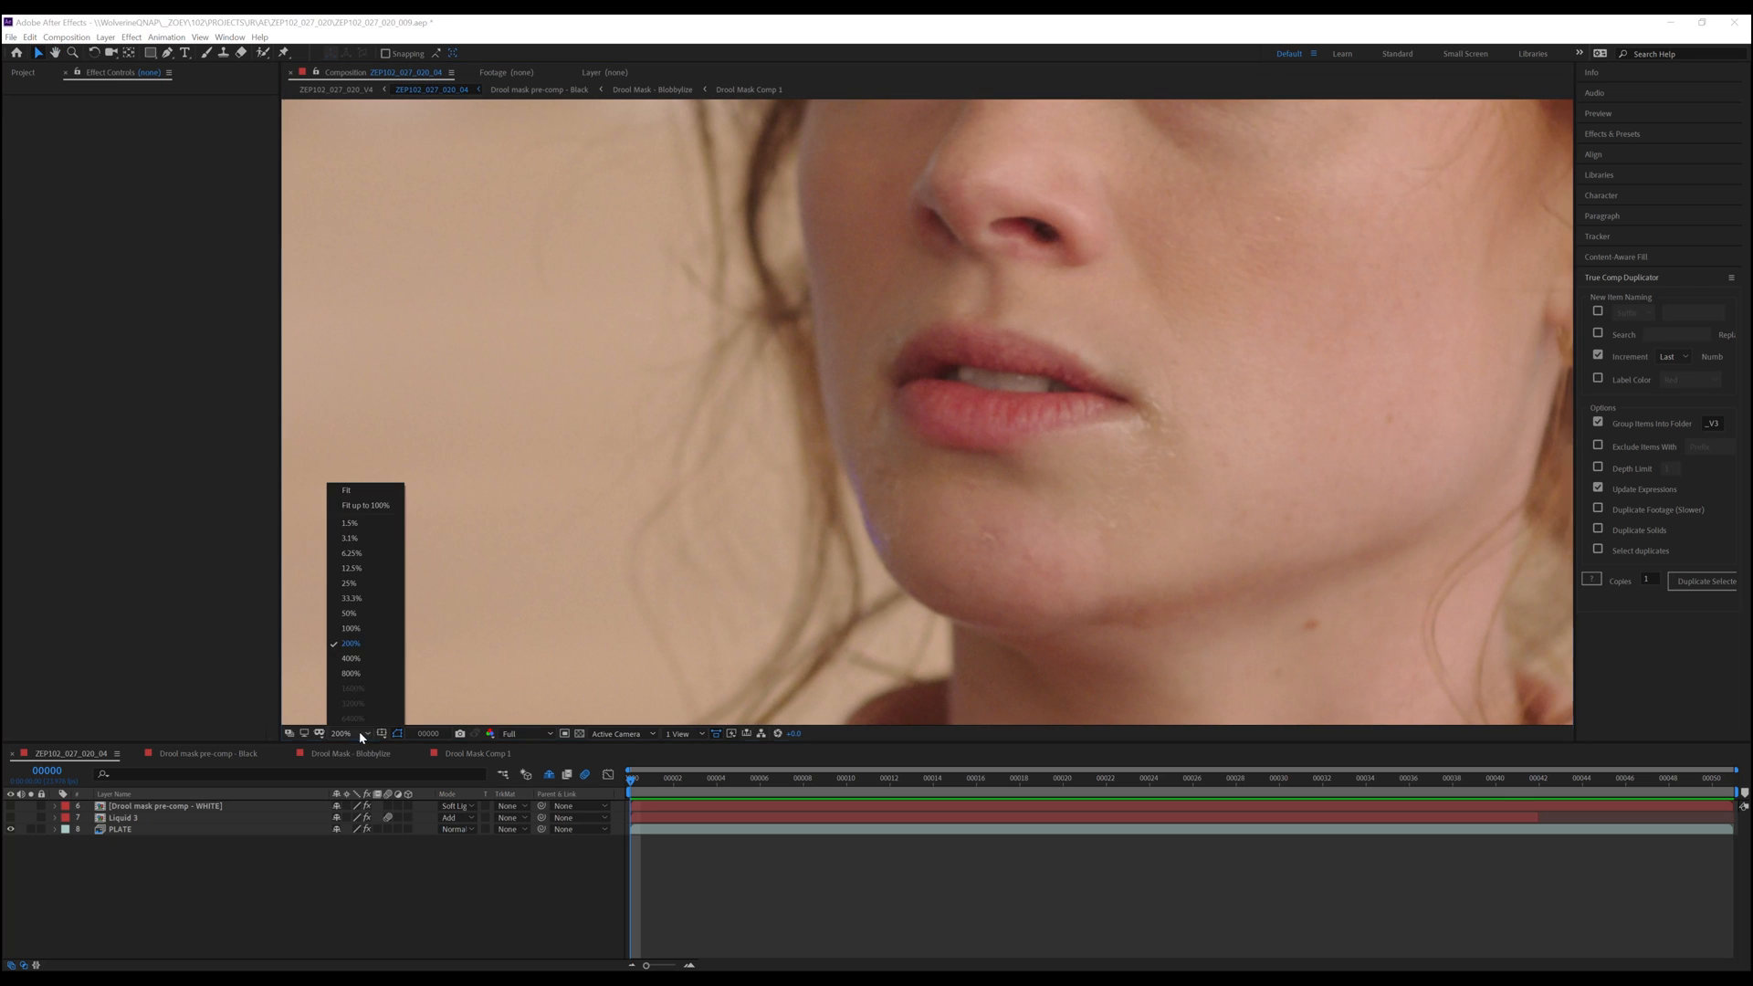
click(385, 493)
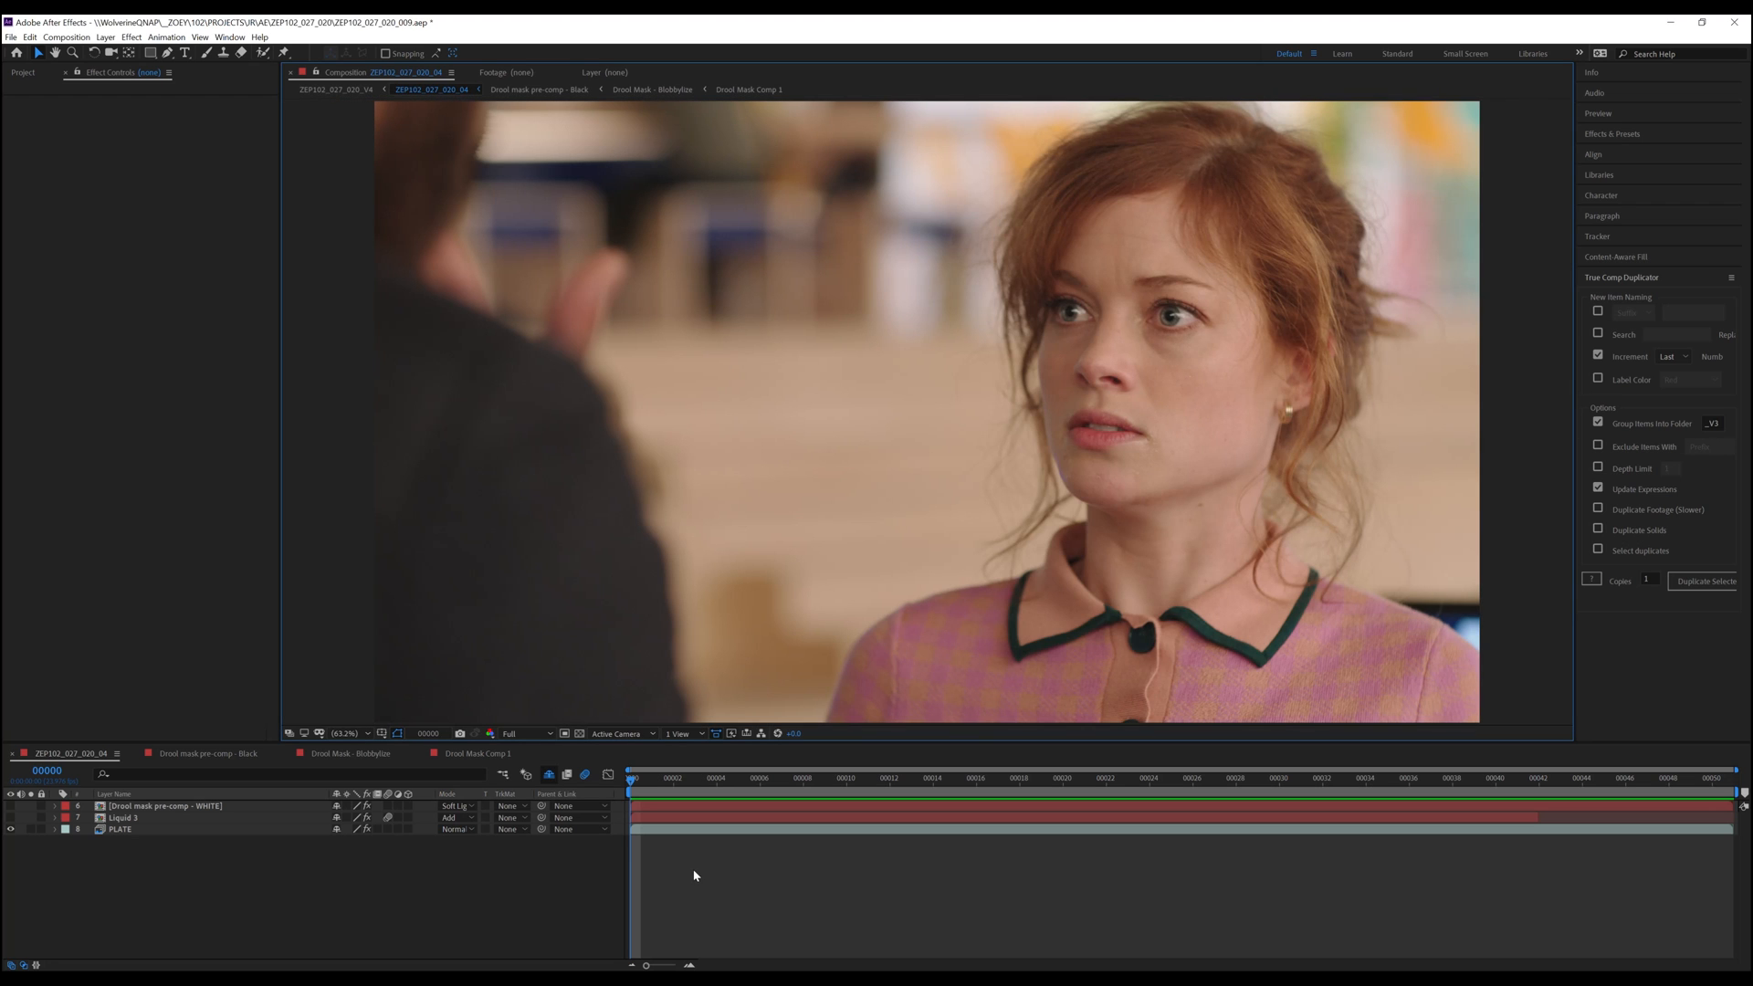
key(space)
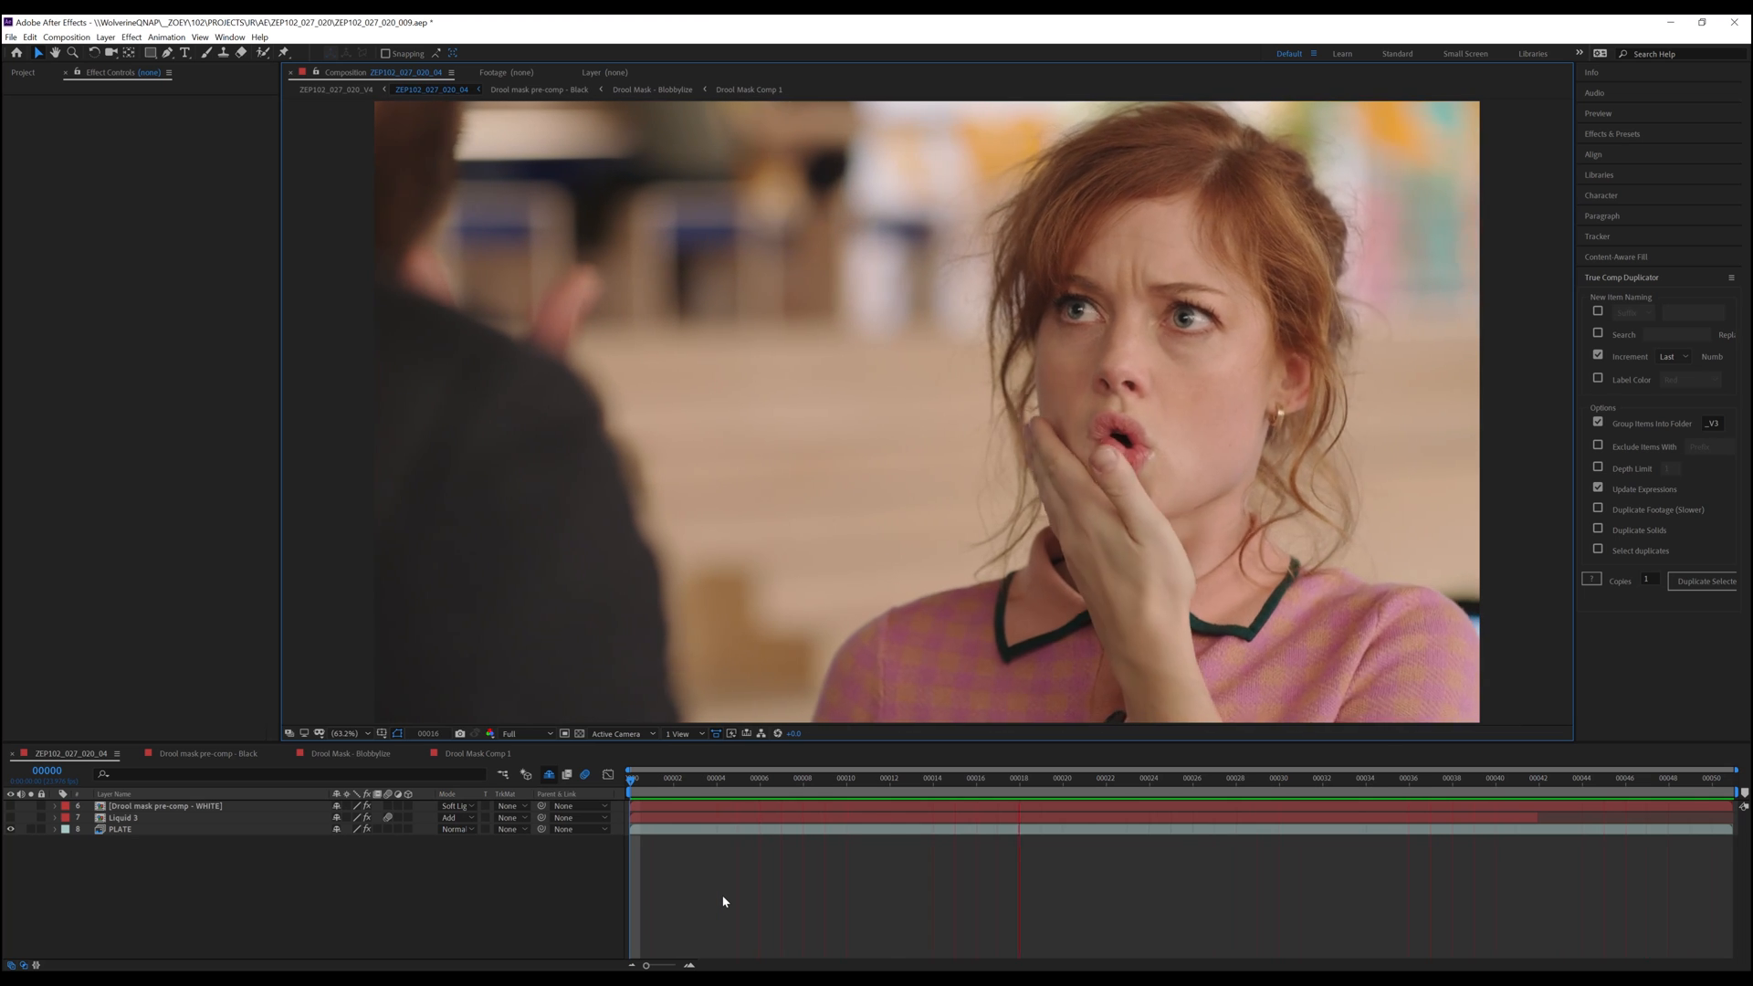
key(space)
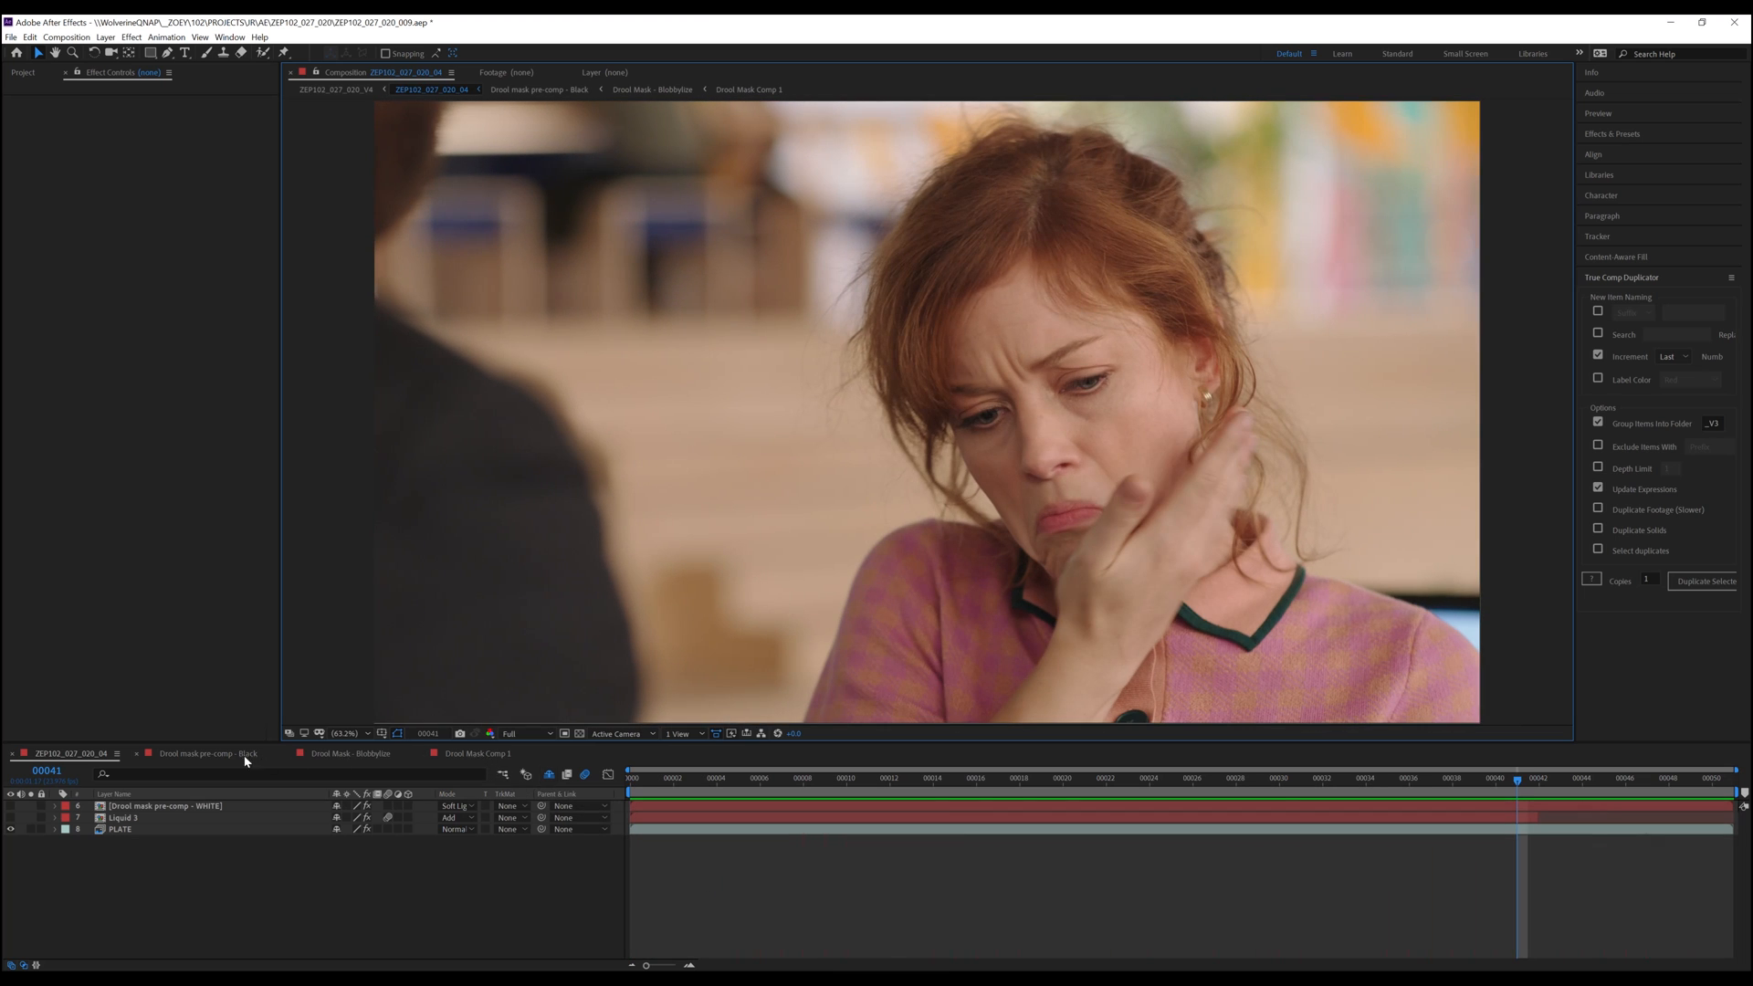
Open the Drool Mask Comp 1 composition and preview its animated masks
click(499, 757)
key(space)
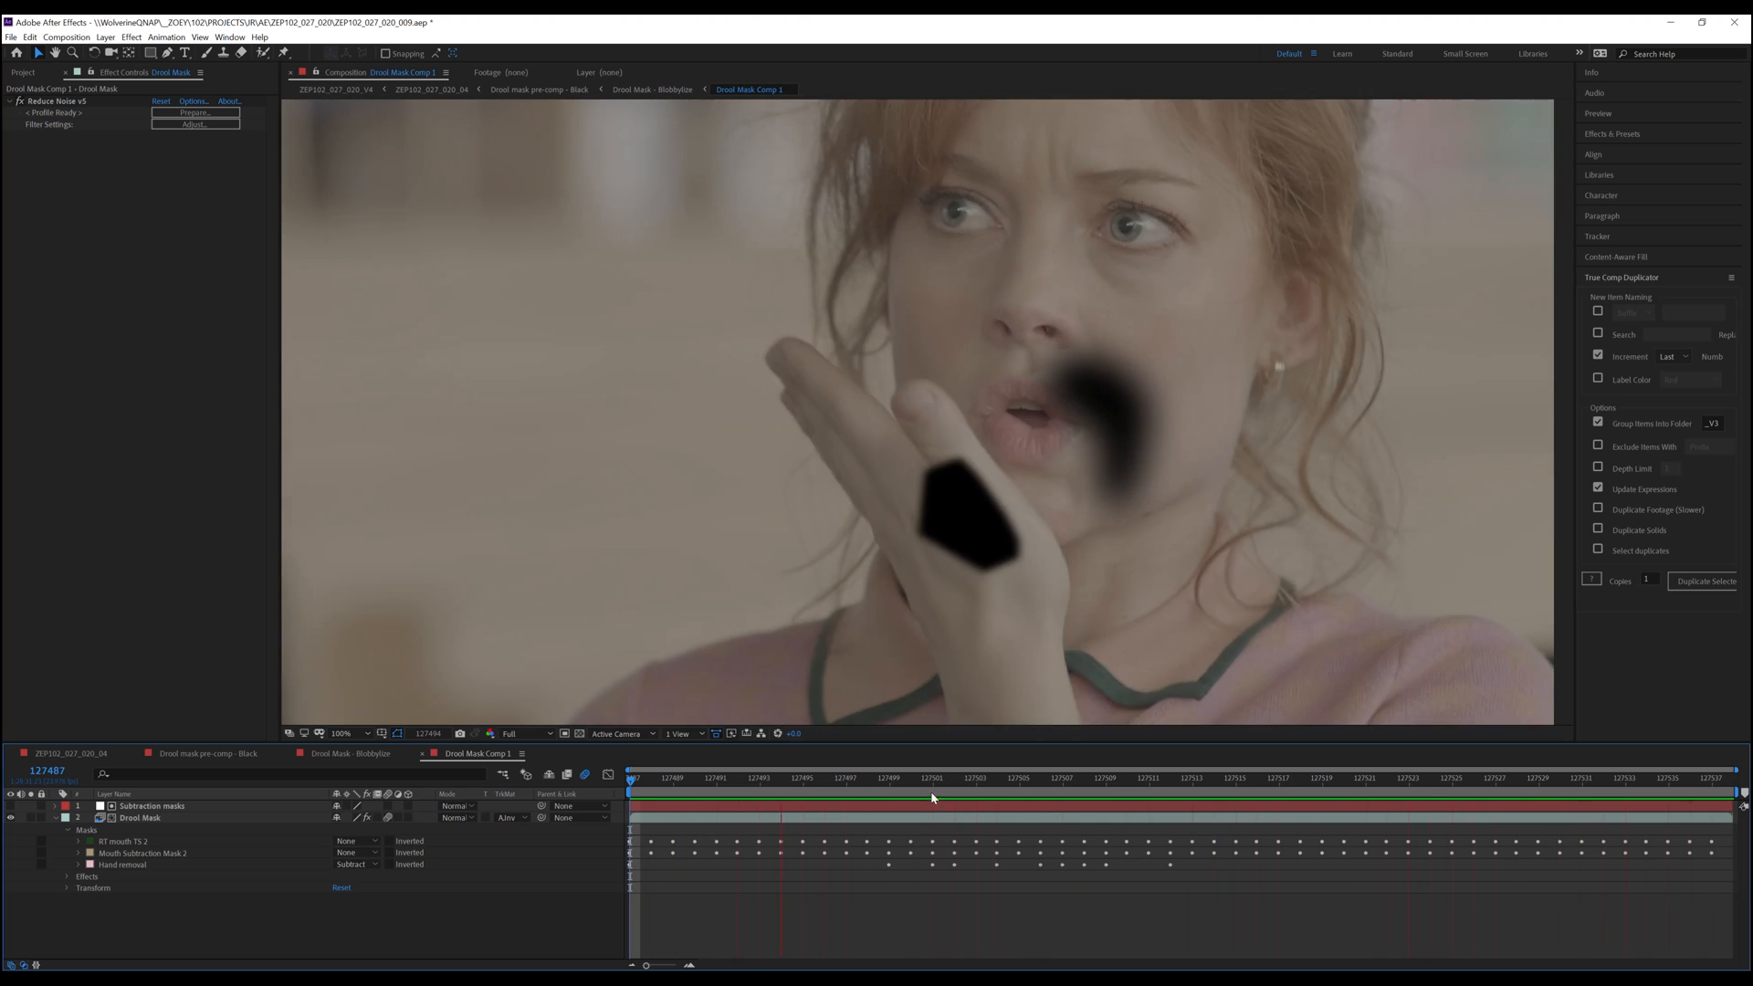
key(space)
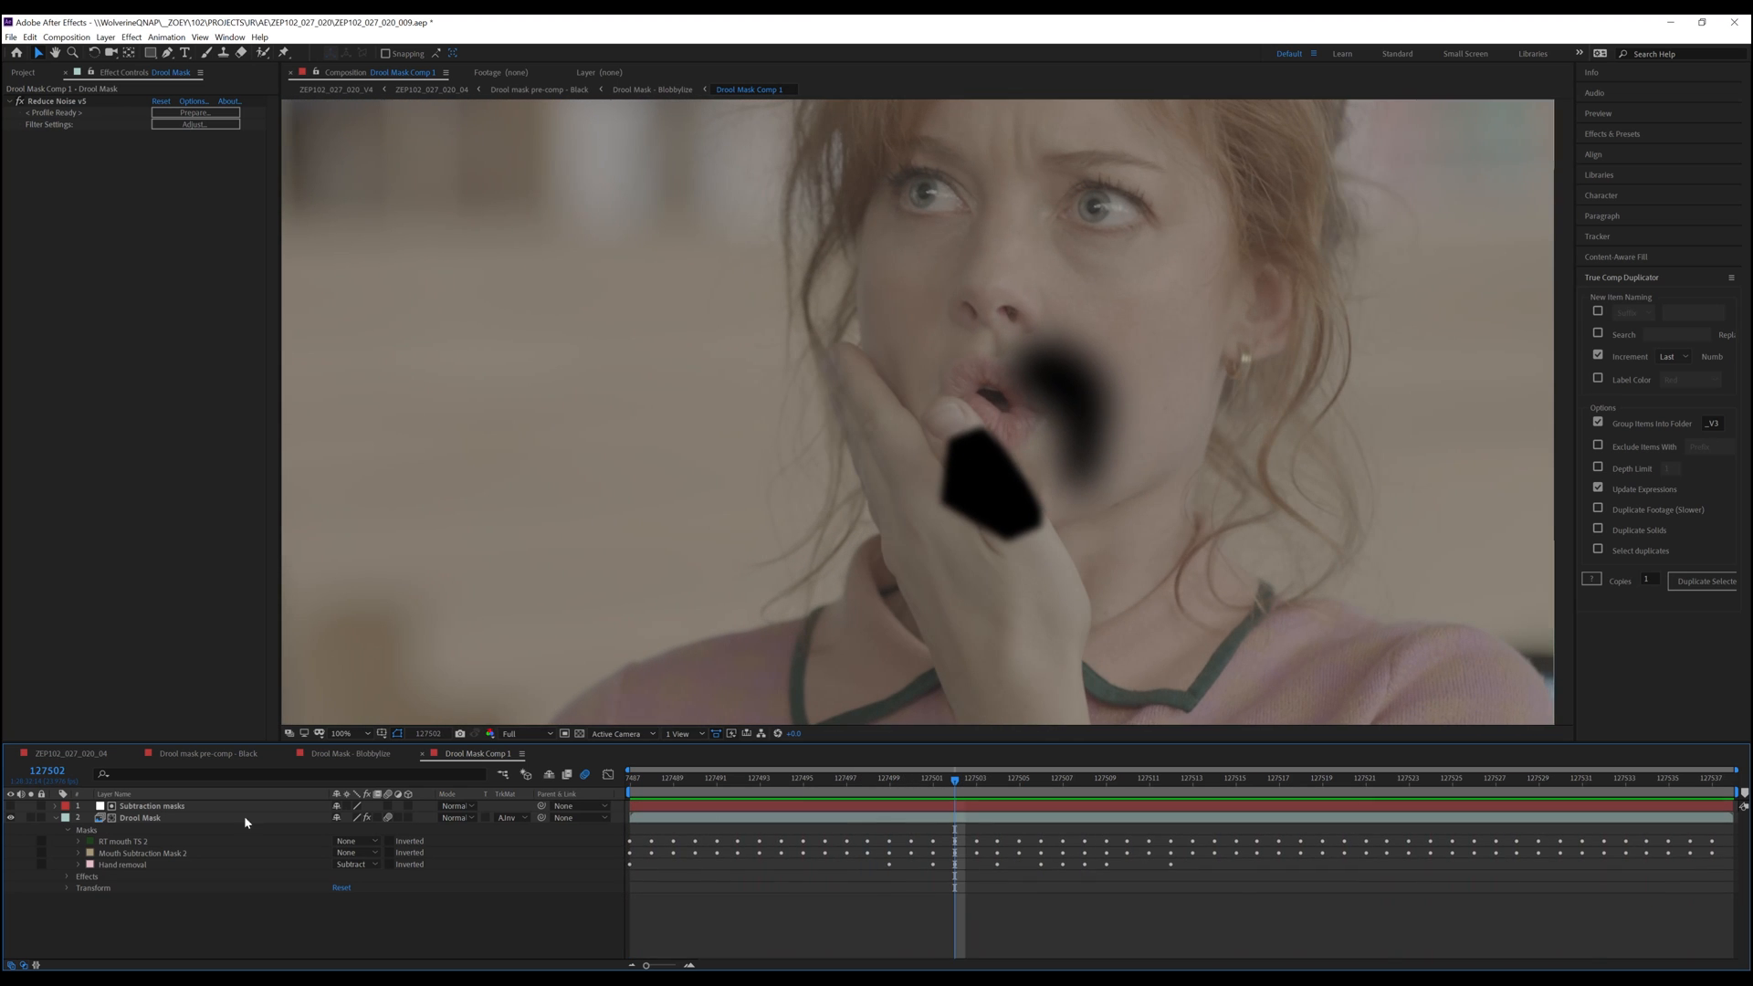
Set the RT mouth 71.2 mask on the Drool Mask layer to Add mode
click(142, 819)
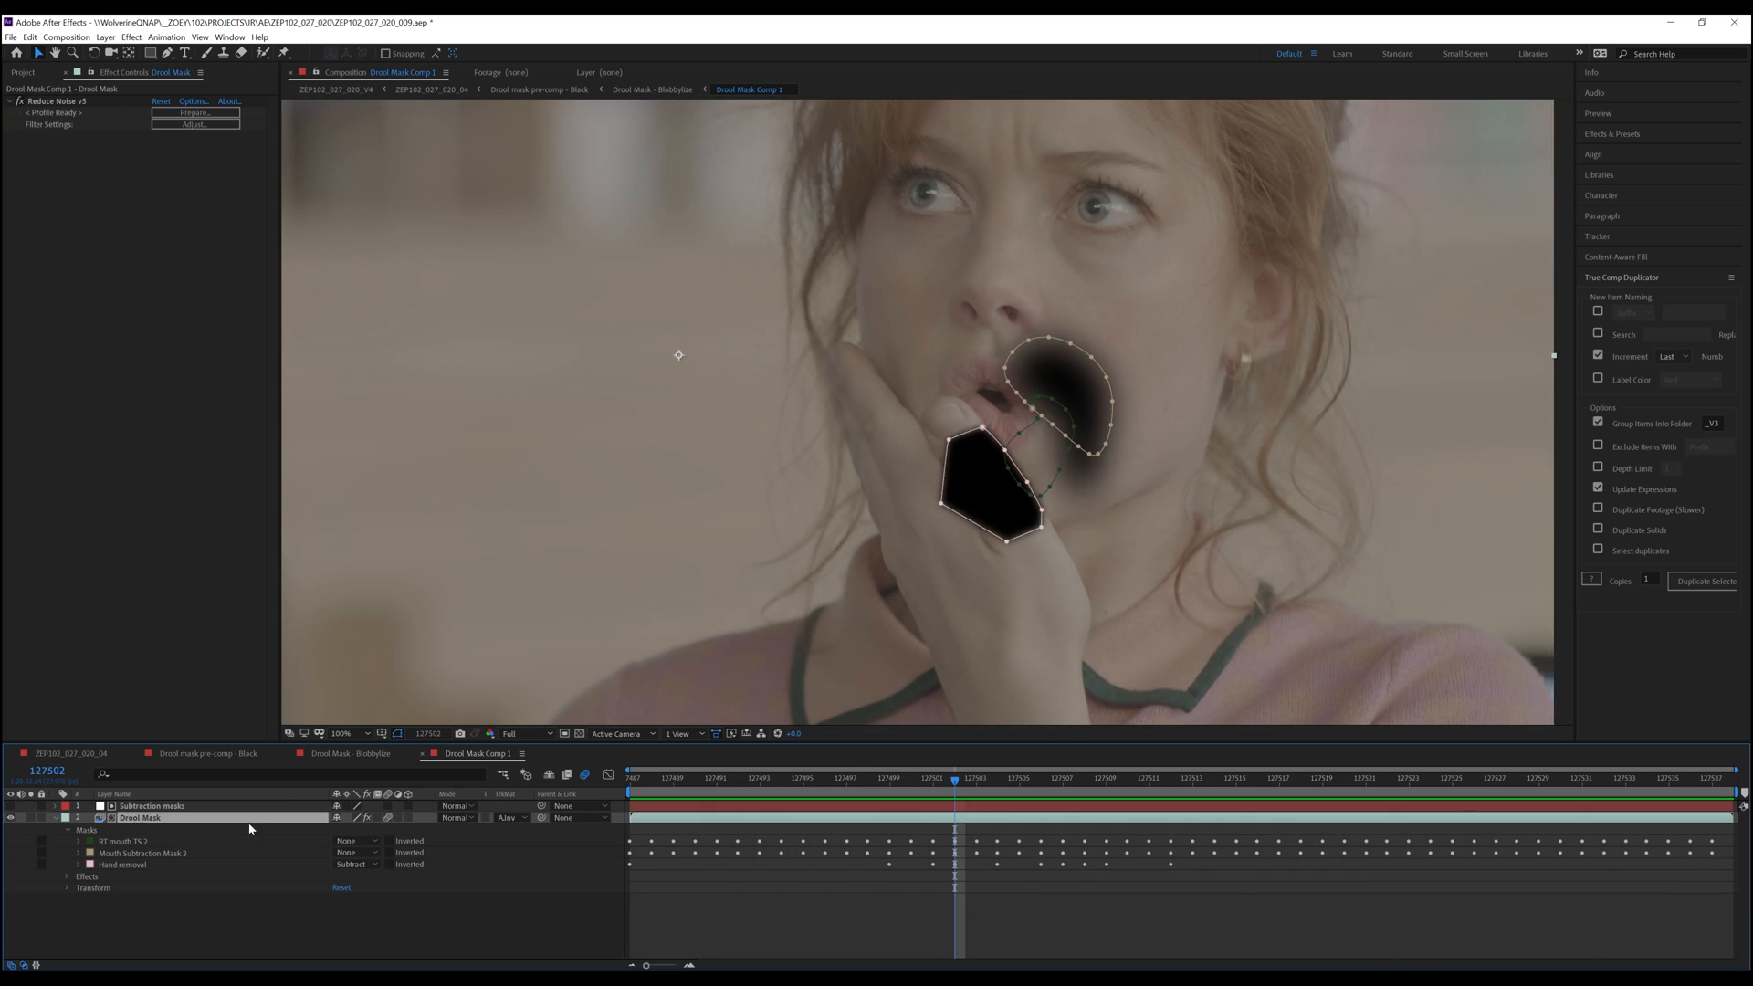
click(369, 844)
click(351, 855)
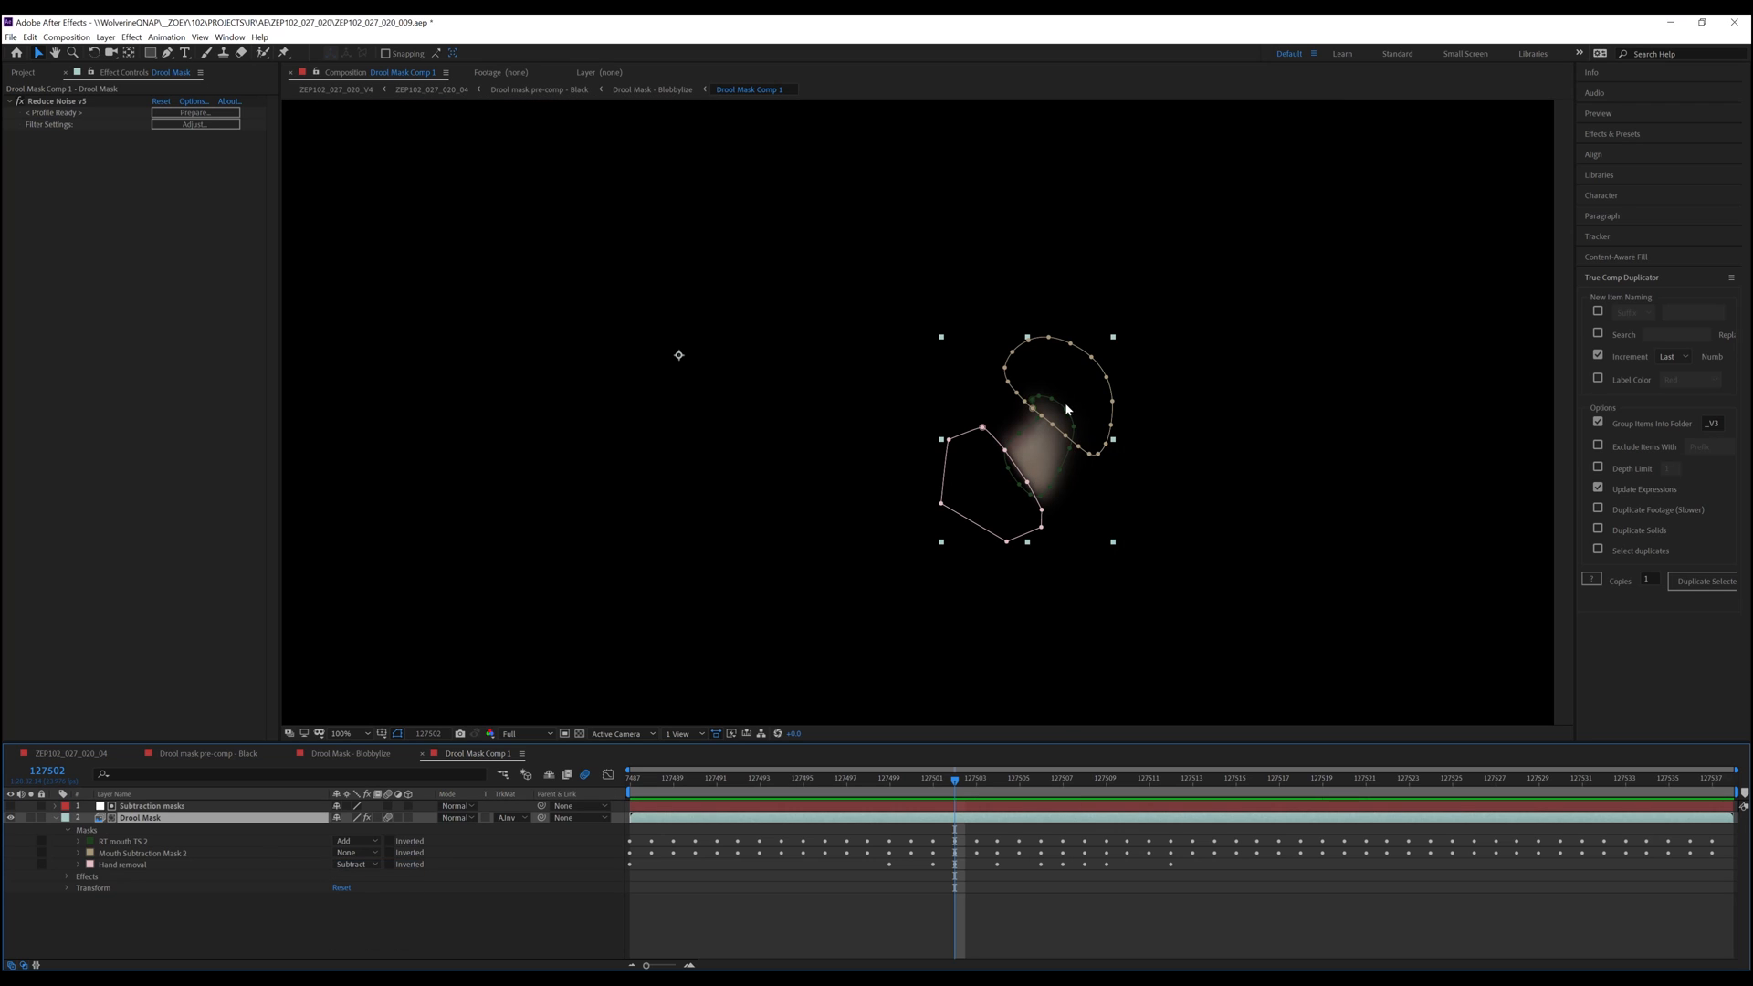
mouse_move(956, 787)
mouse_down()
mouse_move(1581, 789)
mouse_move(925, 777)
mouse_up()
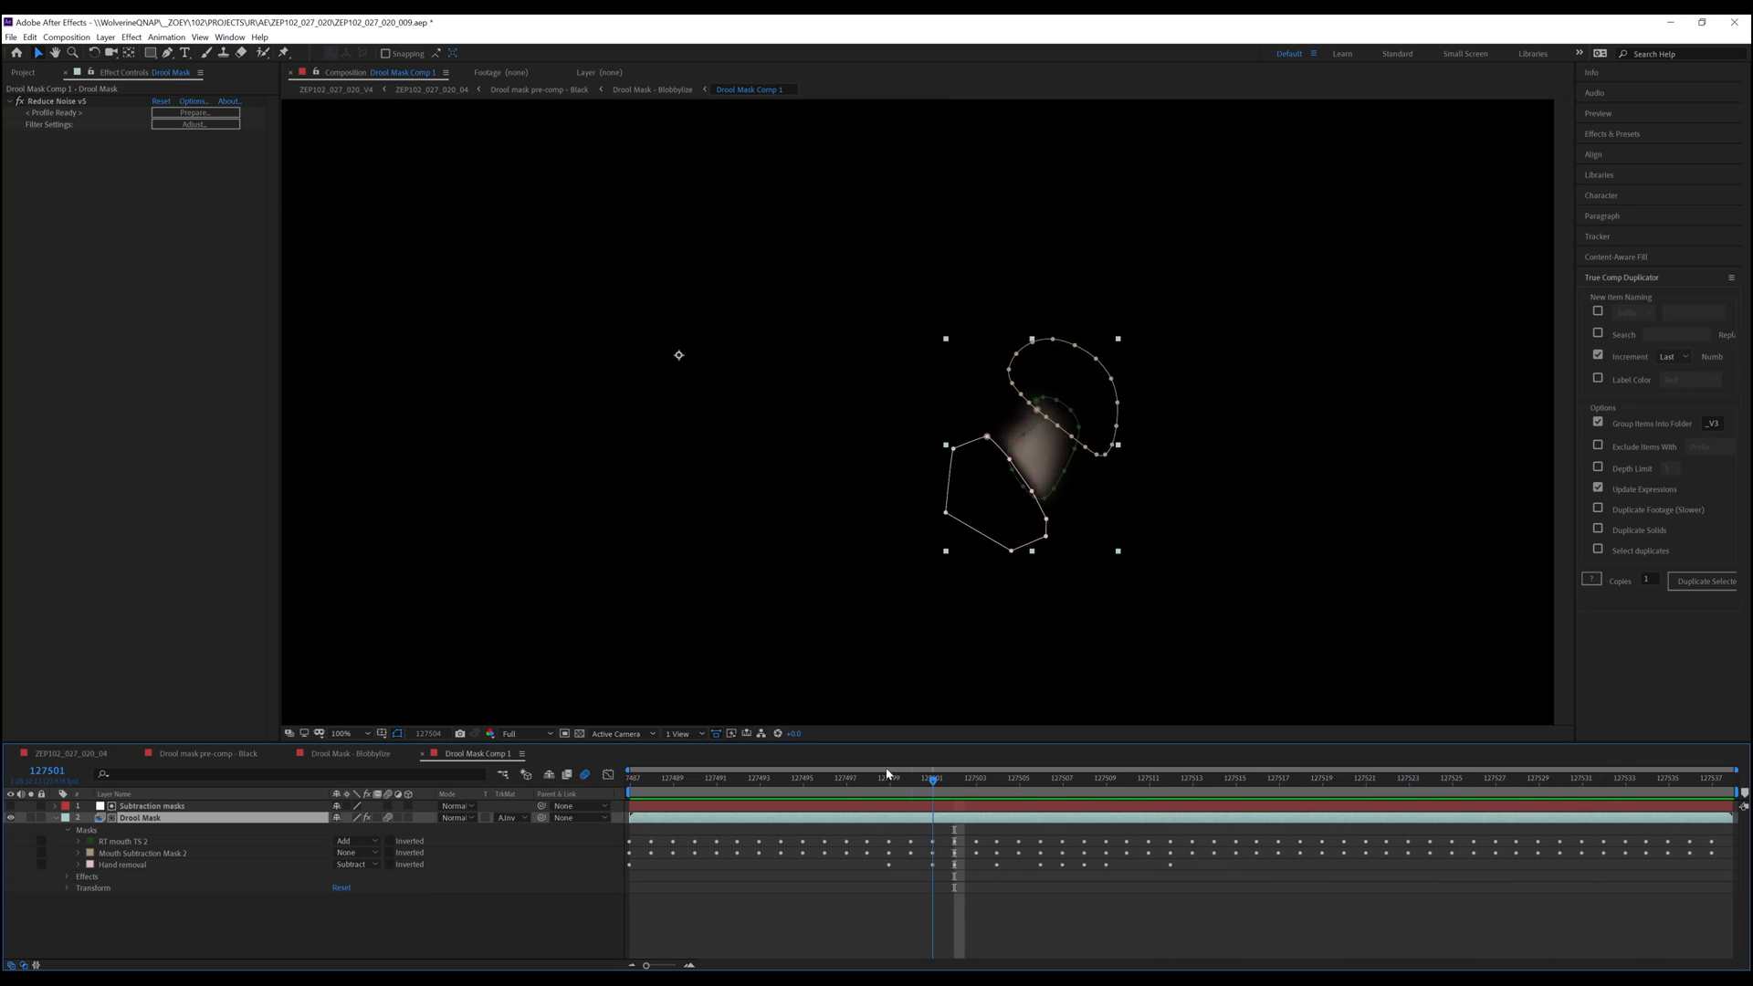
Review the Blobbylize and Black drool pre-comps, toggling the Blobbylize layer's visibility while scrubbing the timeline
click(349, 755)
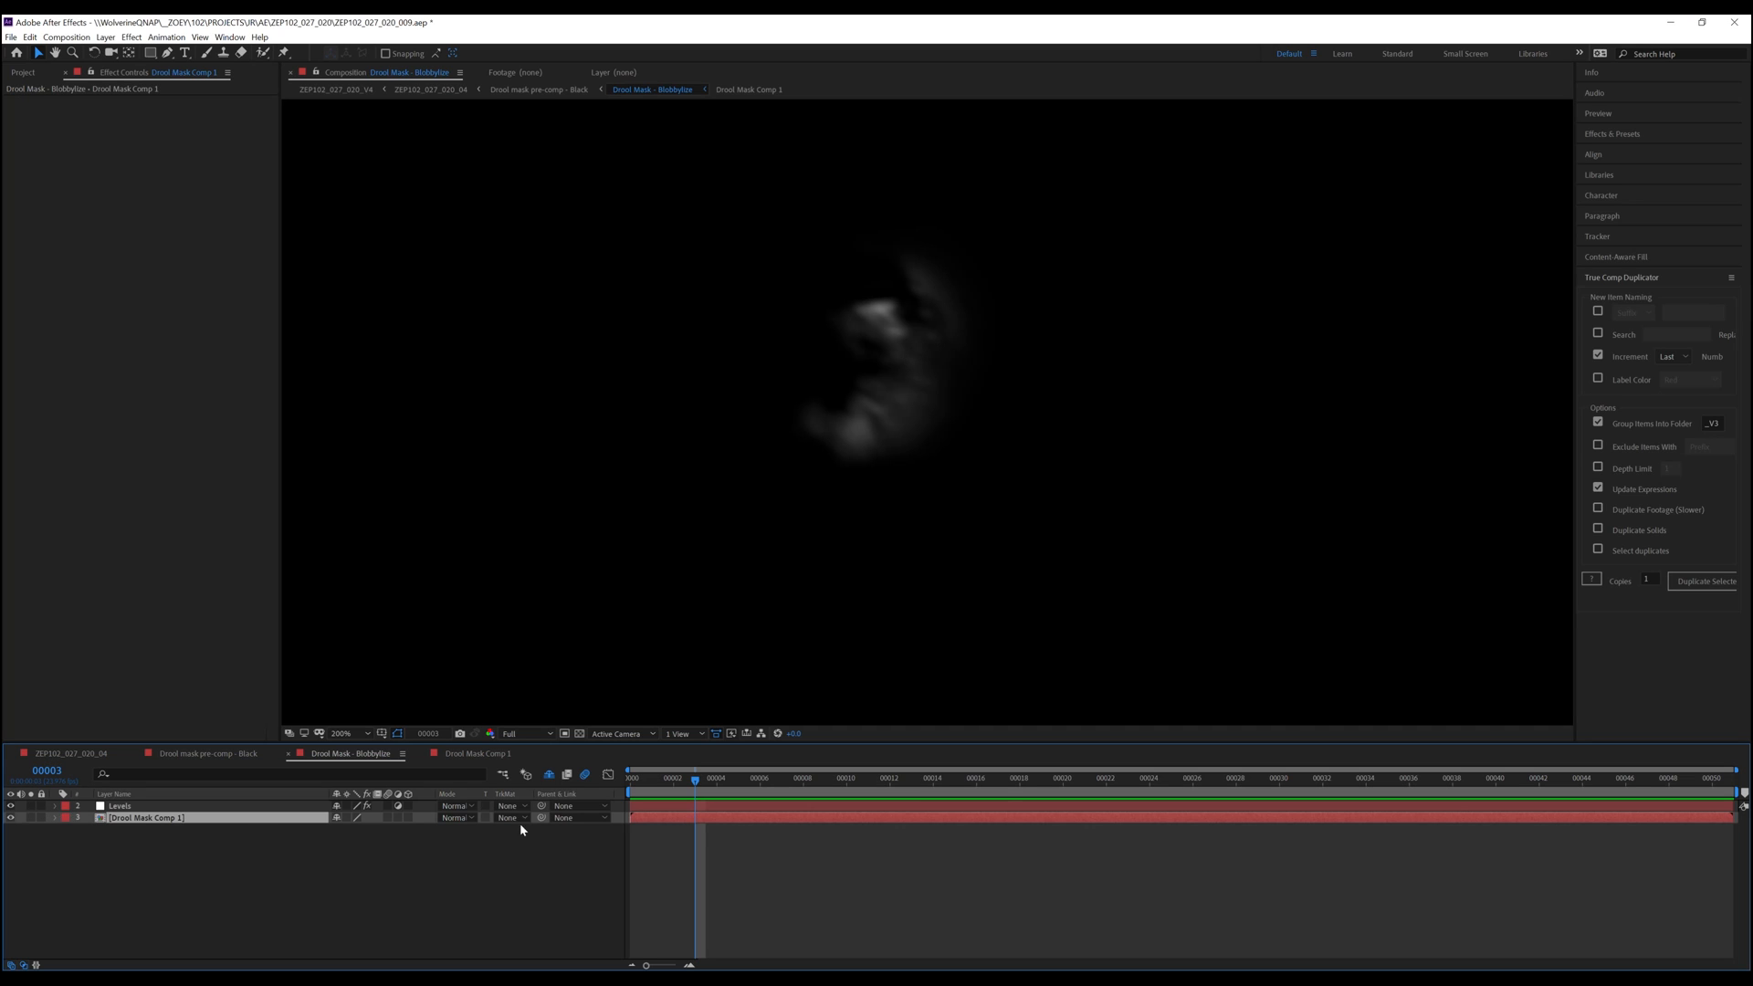
drag(720, 783, 951, 783)
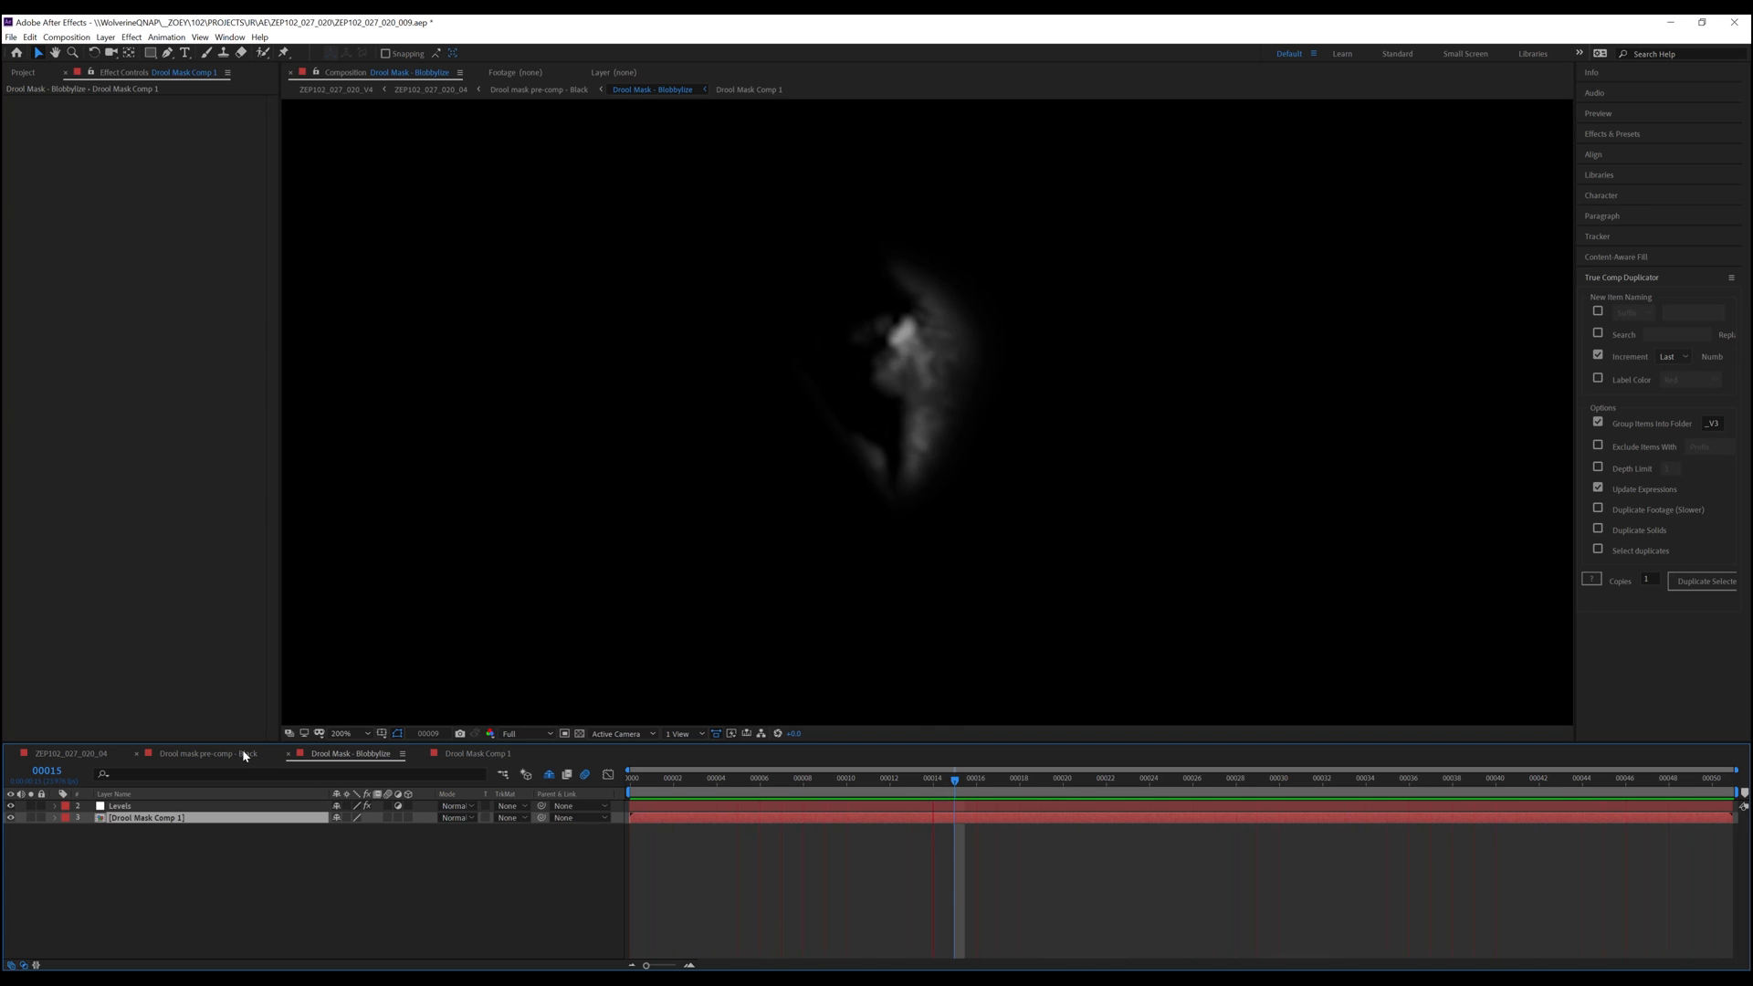
click(219, 753)
key(space)
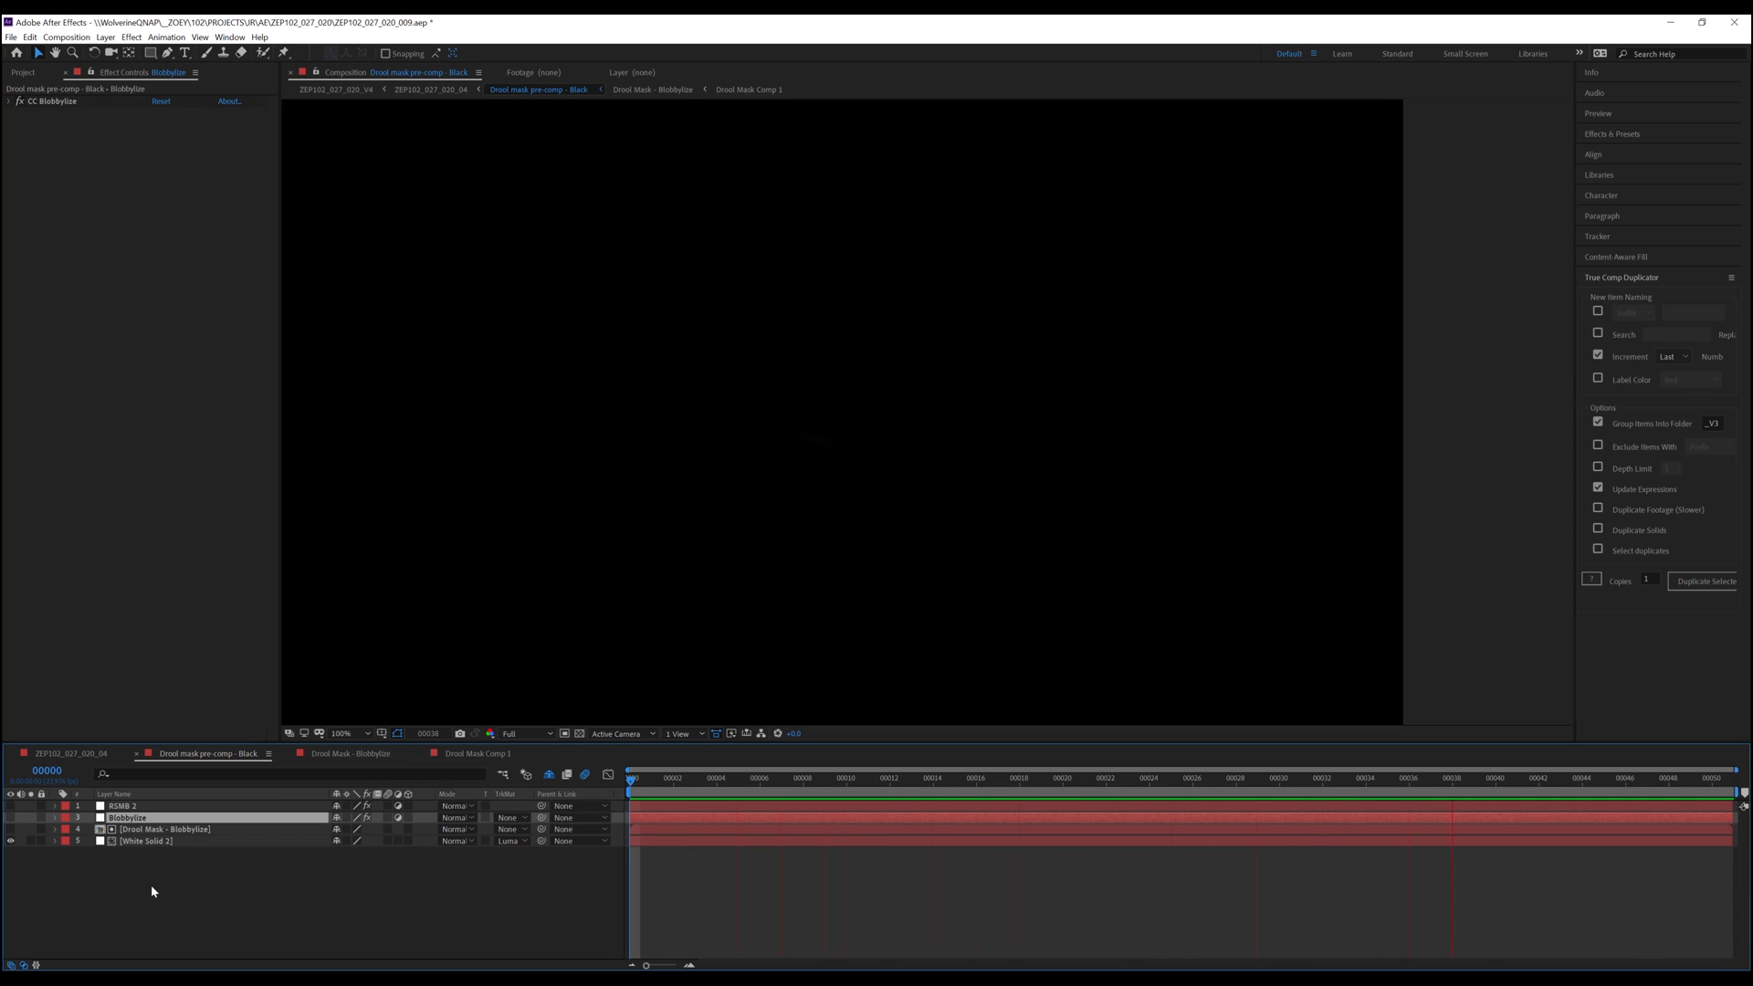
key(space)
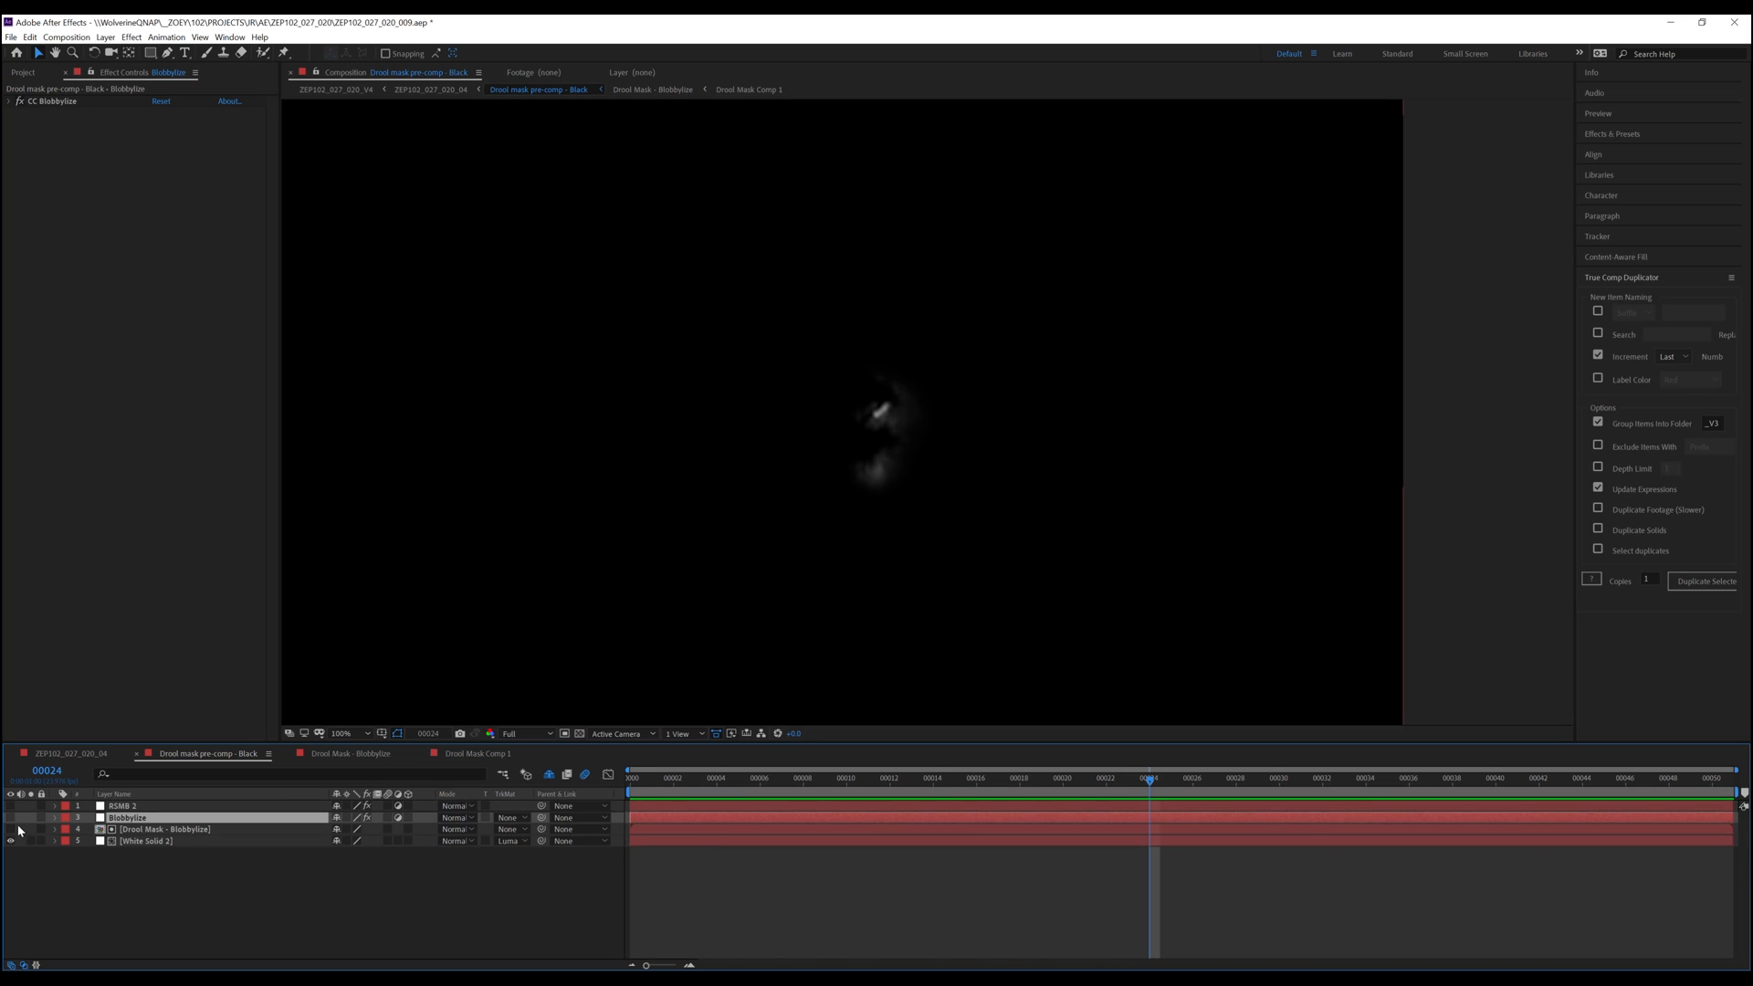
click(10, 817)
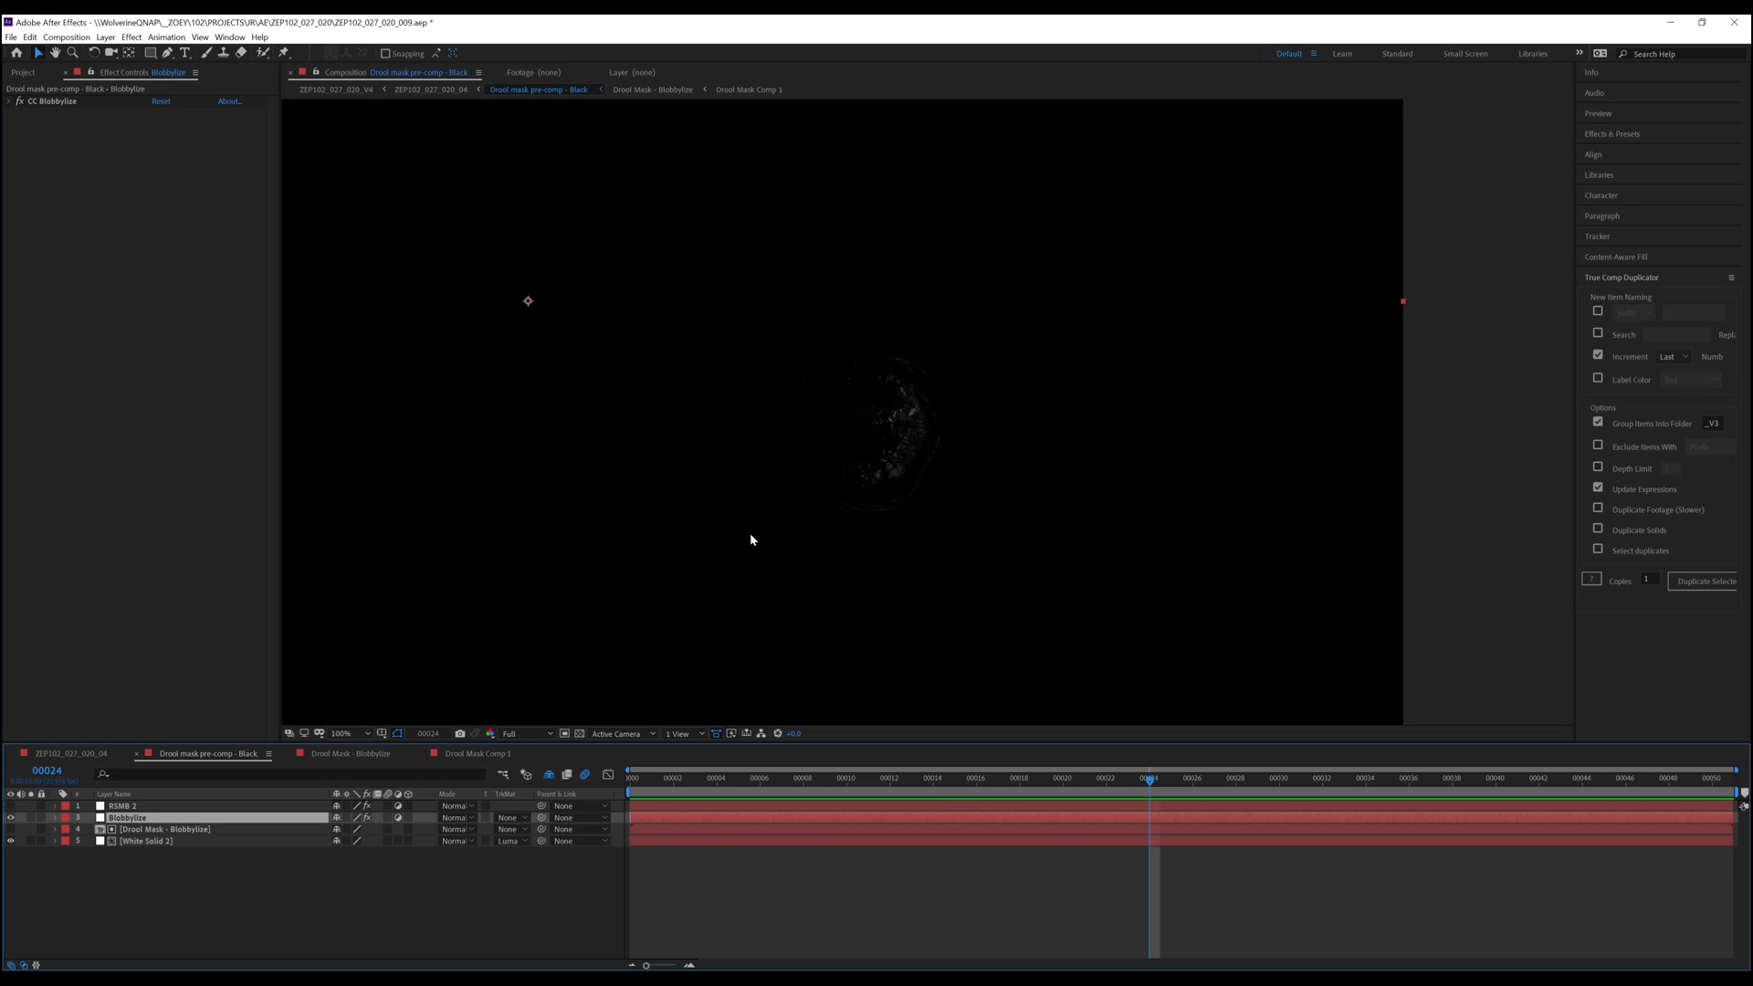
key(space)
scroll(911, 499, up, 1)
click(908, 776)
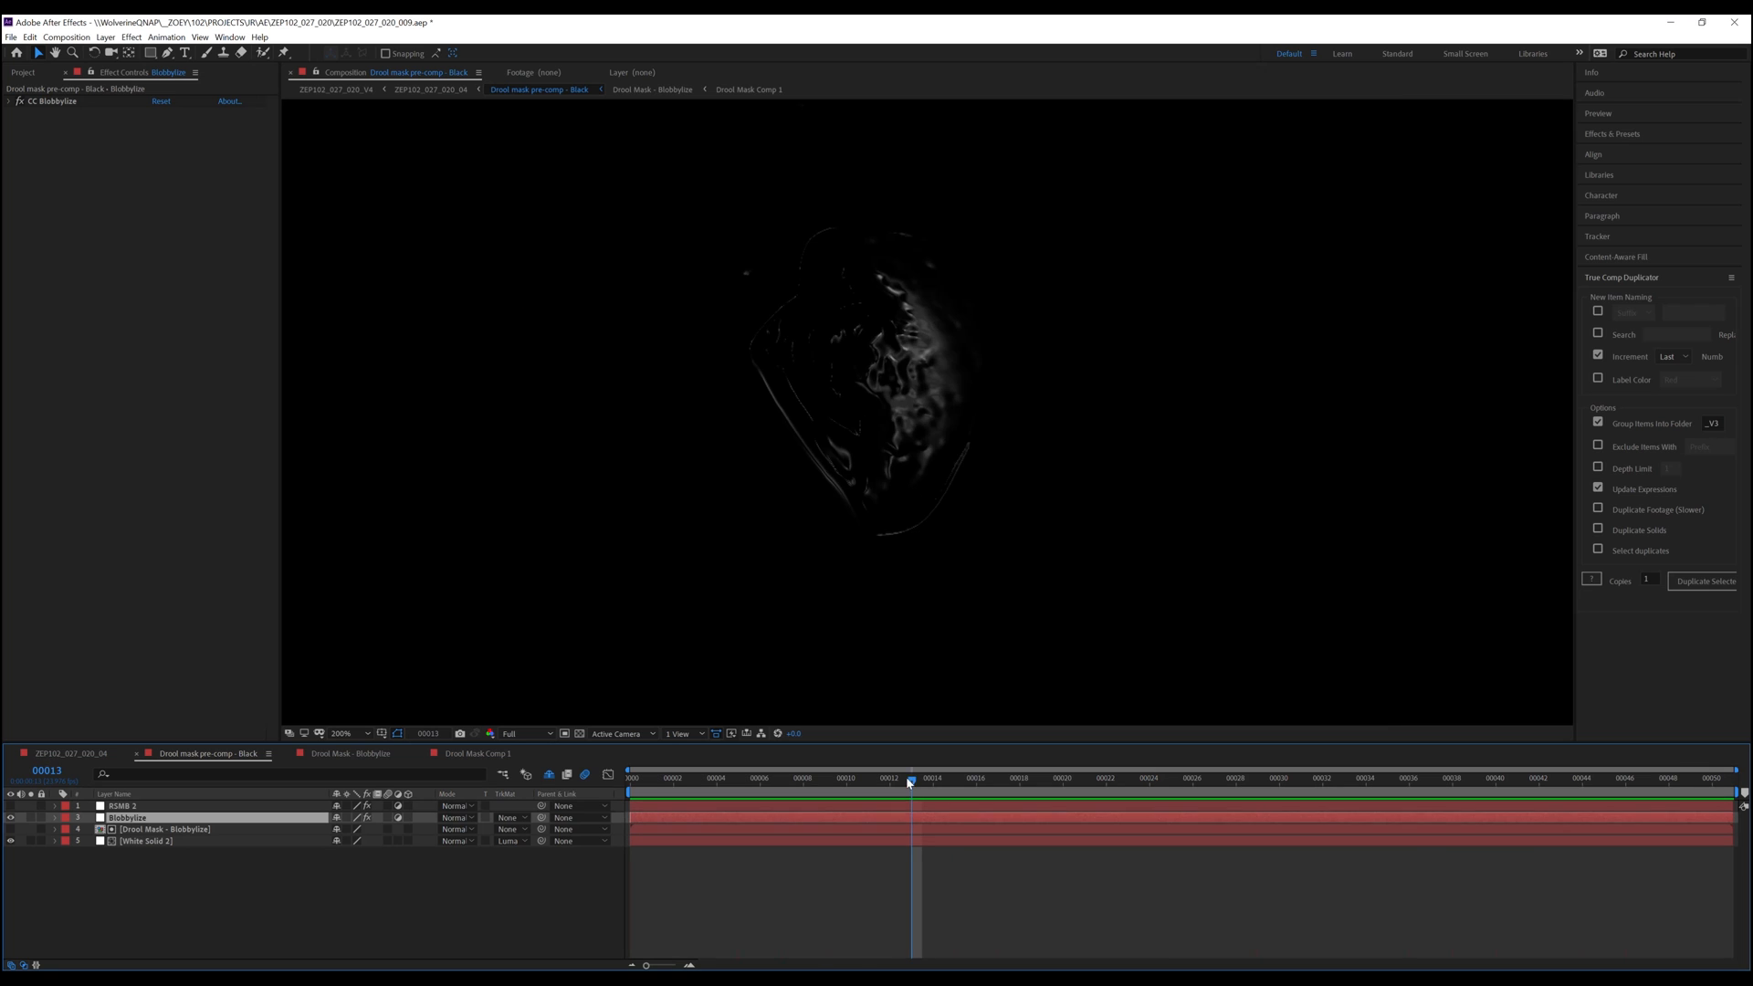
drag(913, 783, 847, 831)
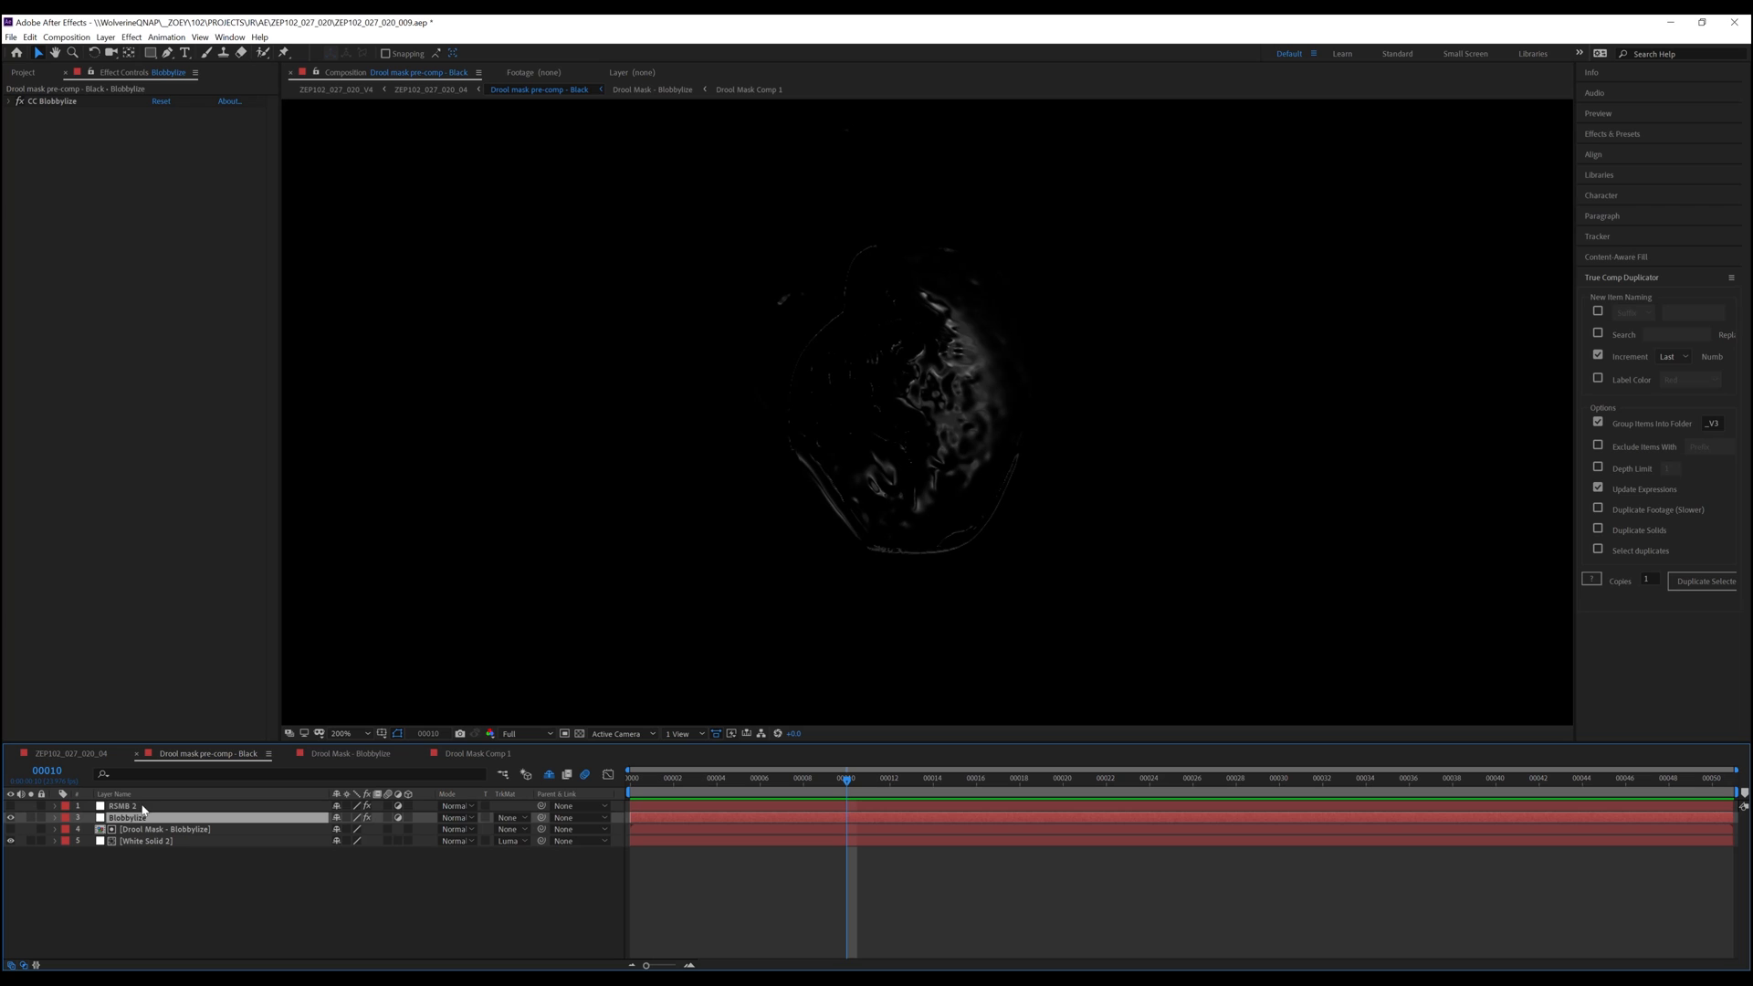
Toggle the RSMB 2 motion blur layer off and back on, then preview the pre-comp
click(137, 807)
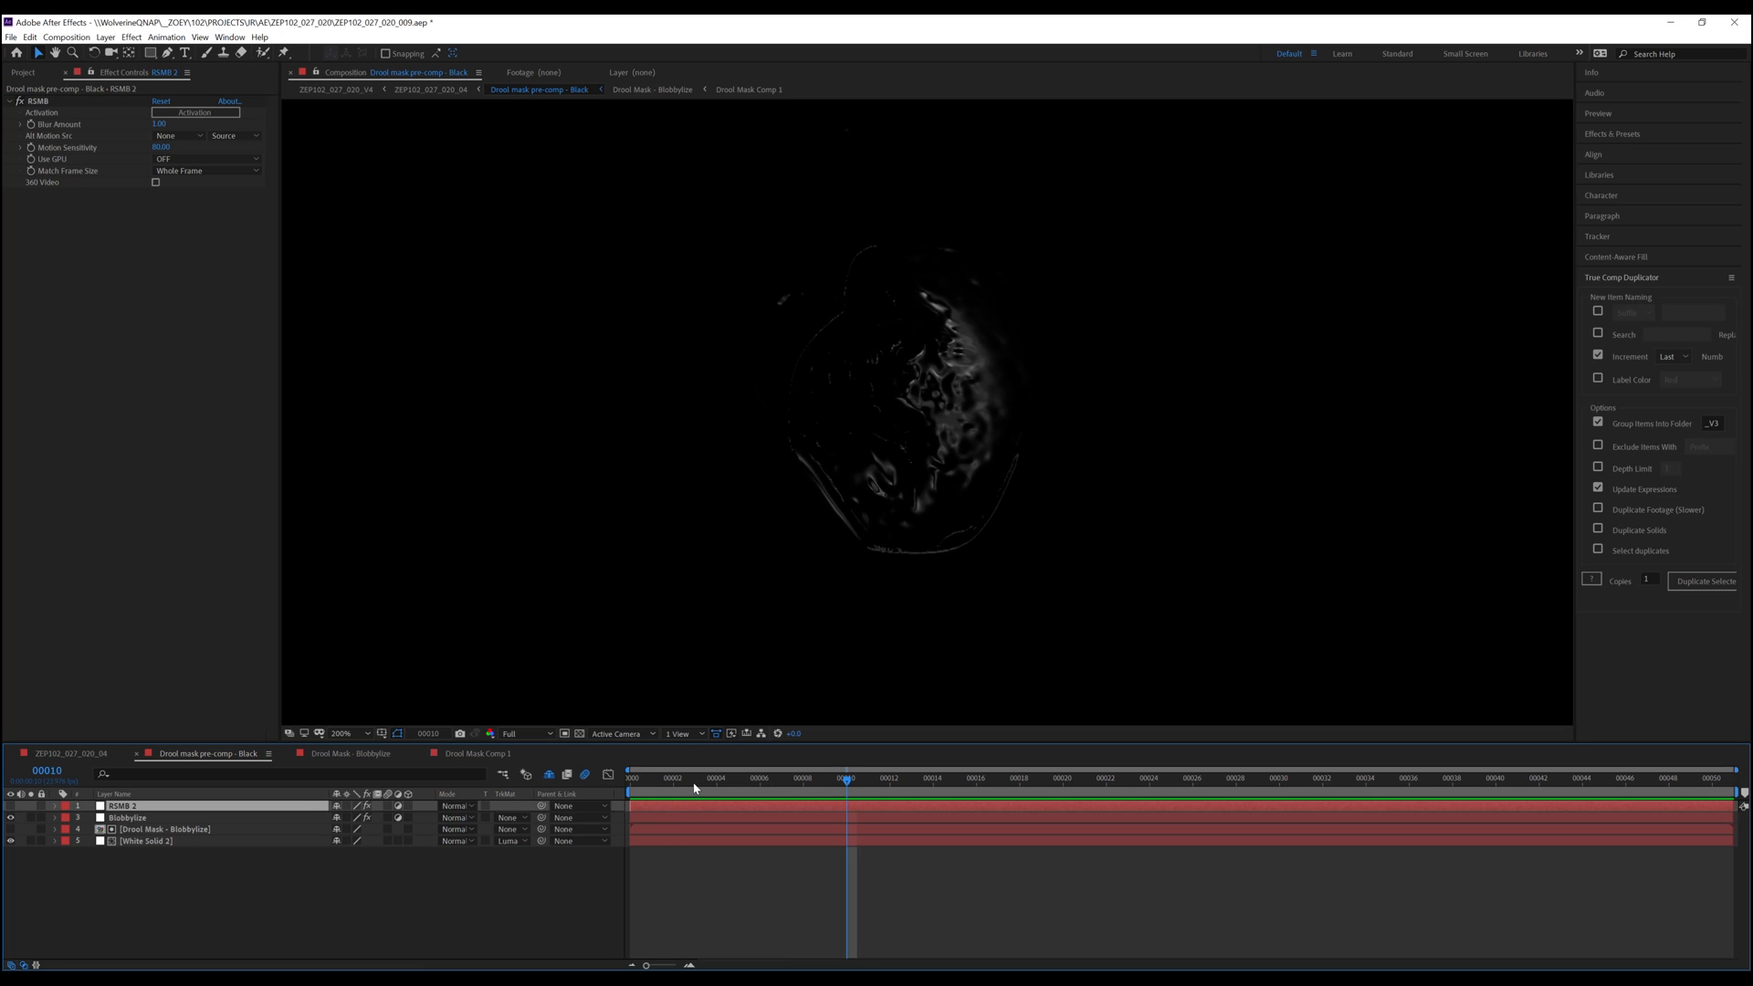
click(10, 807)
click(11, 809)
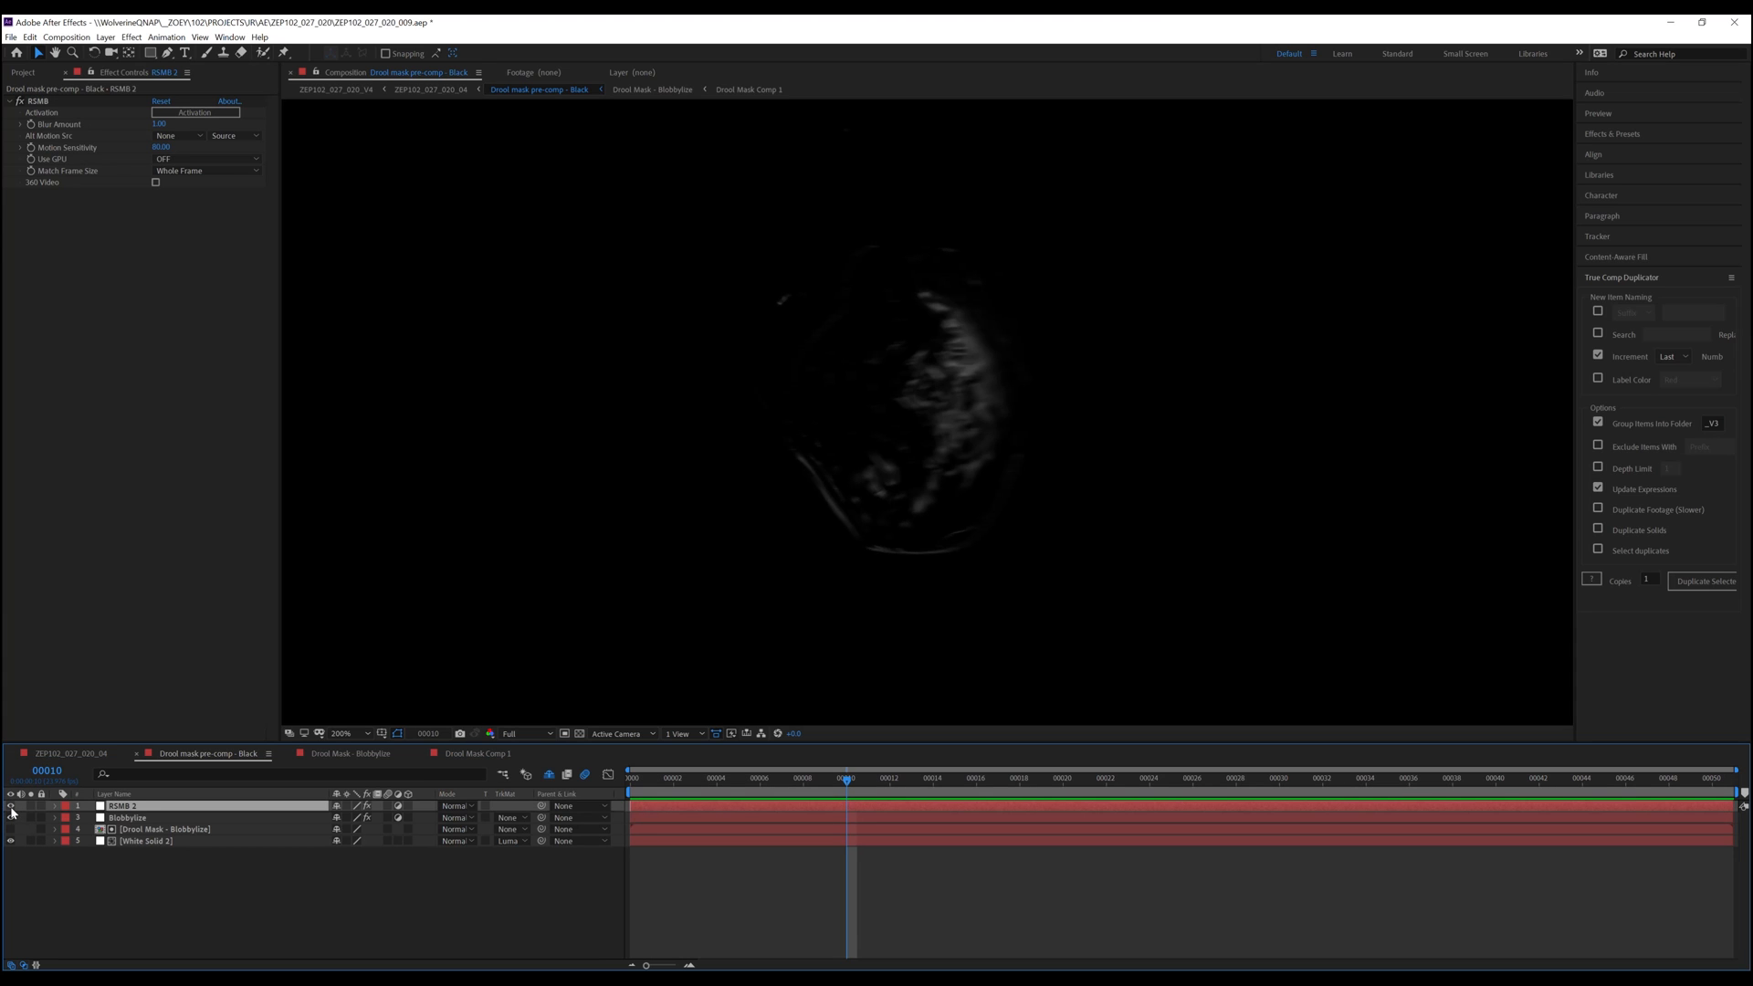
key(KP_0)
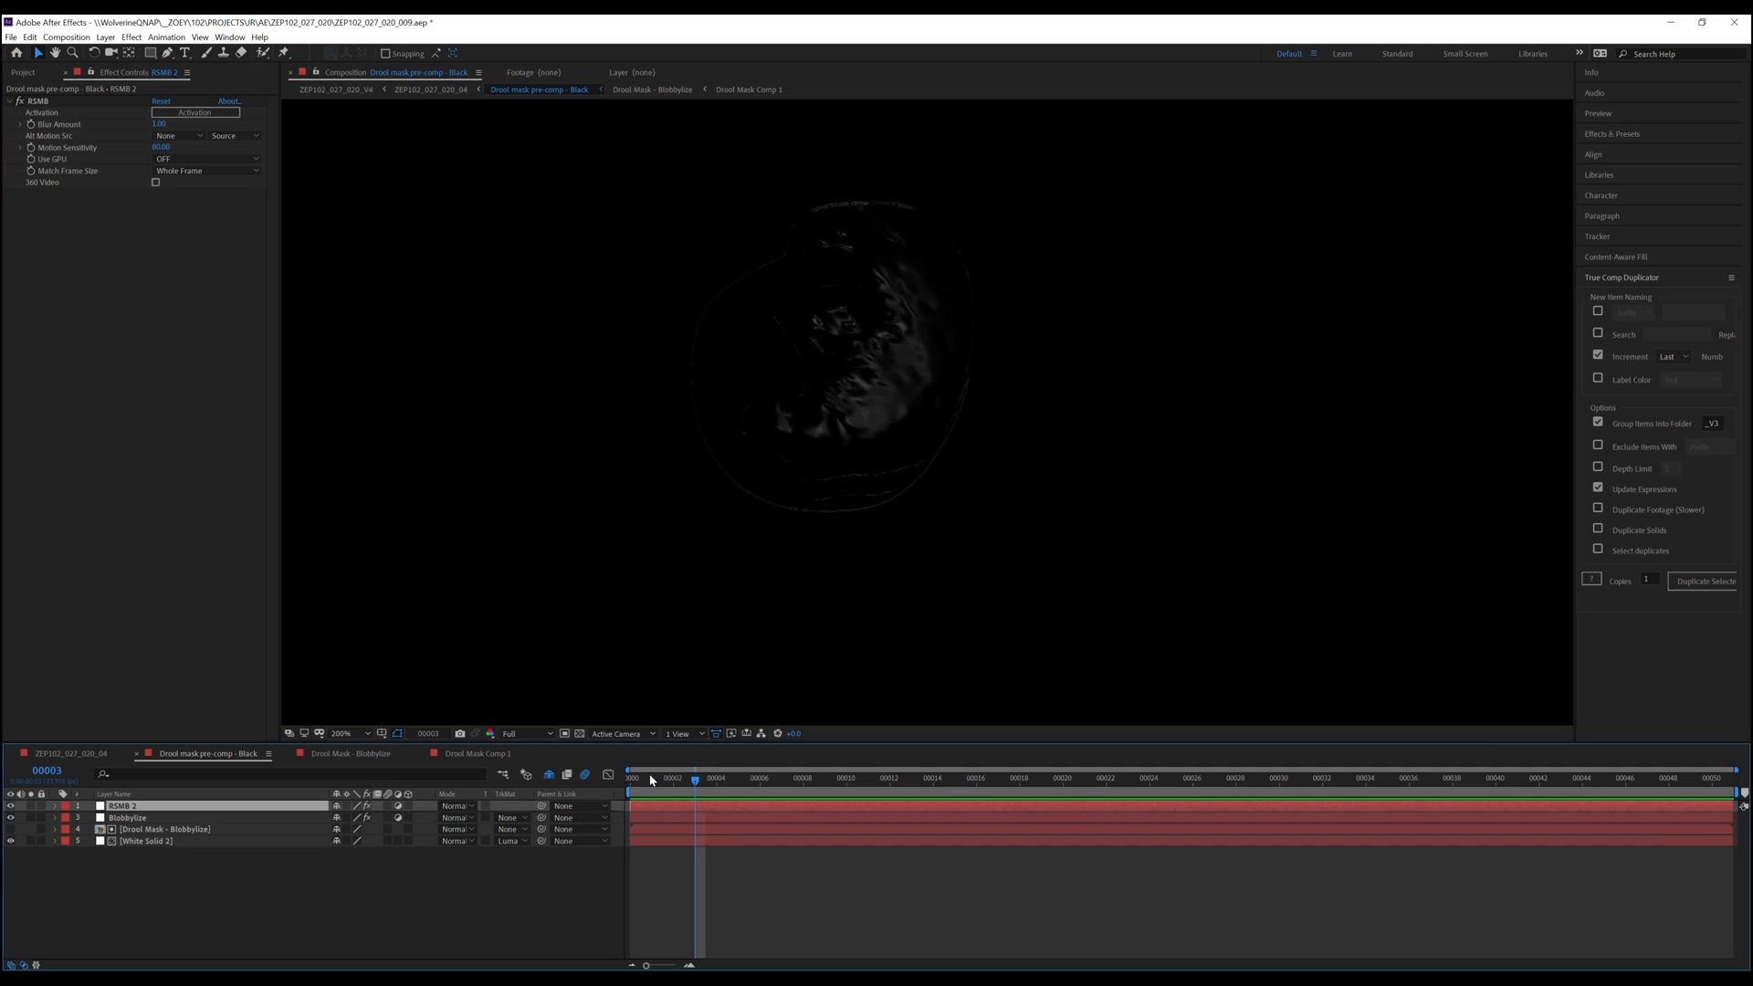
Compare the Liquid 3 layer in the main shot with the RT mouth mask in Drool Mask Comp 1
click(88, 755)
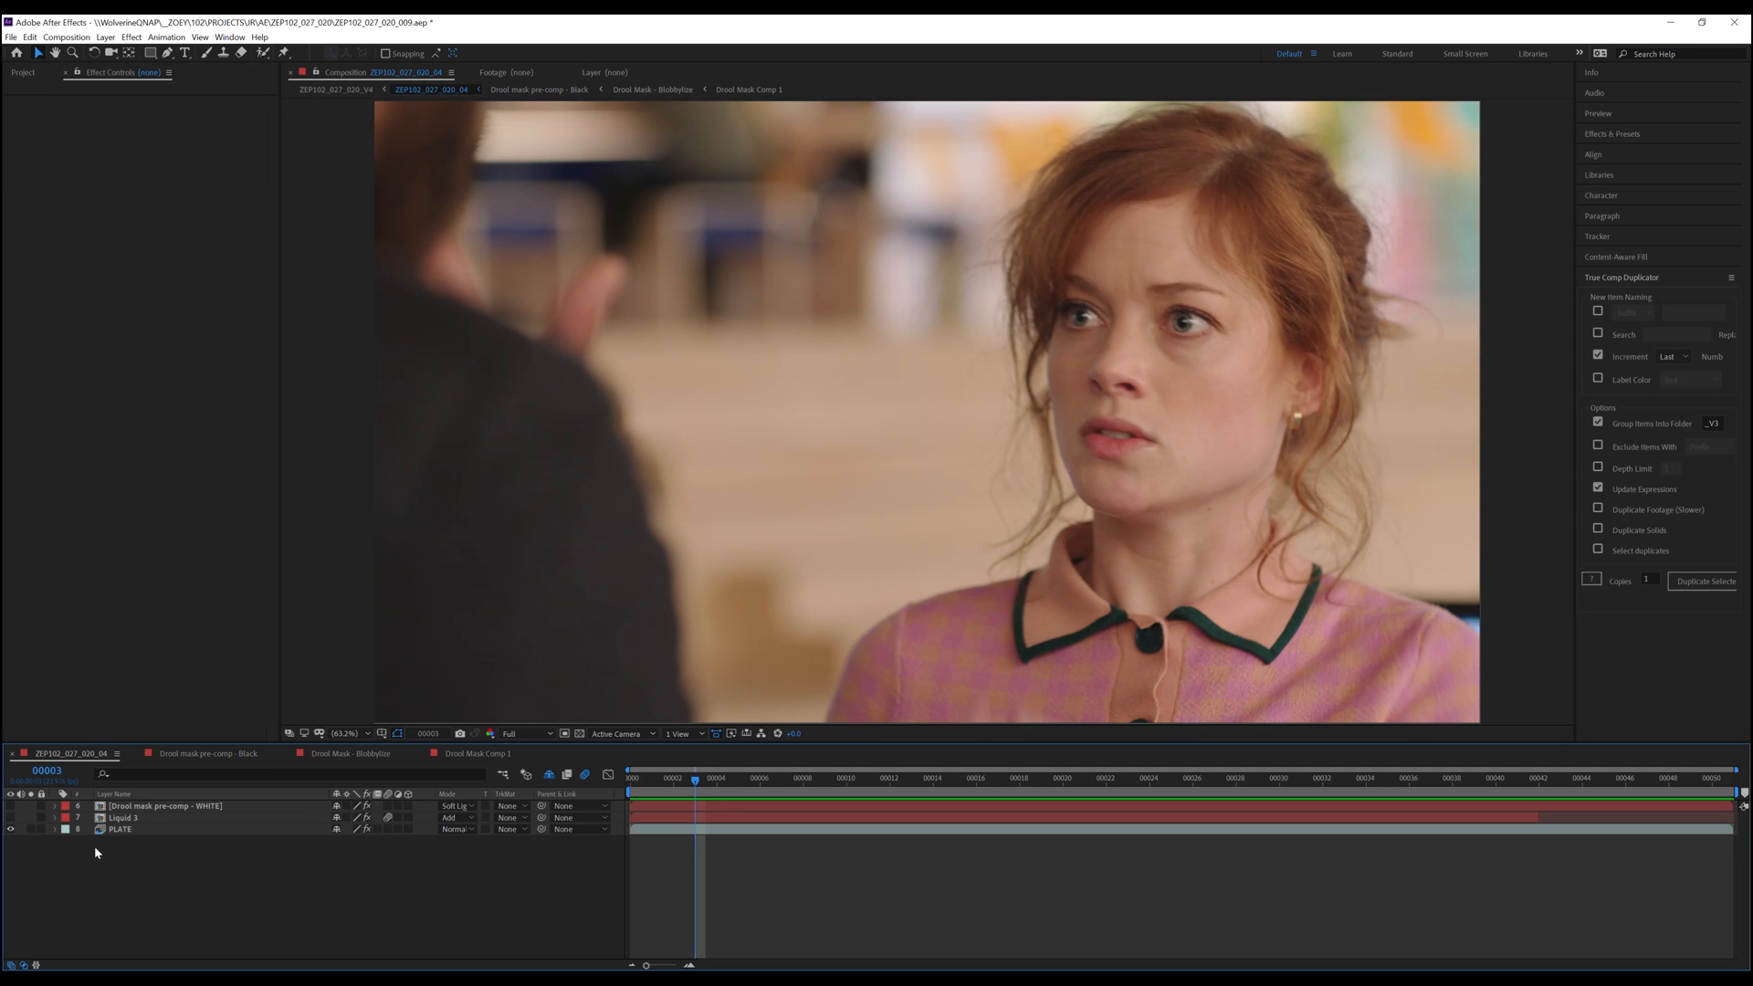
click(132, 819)
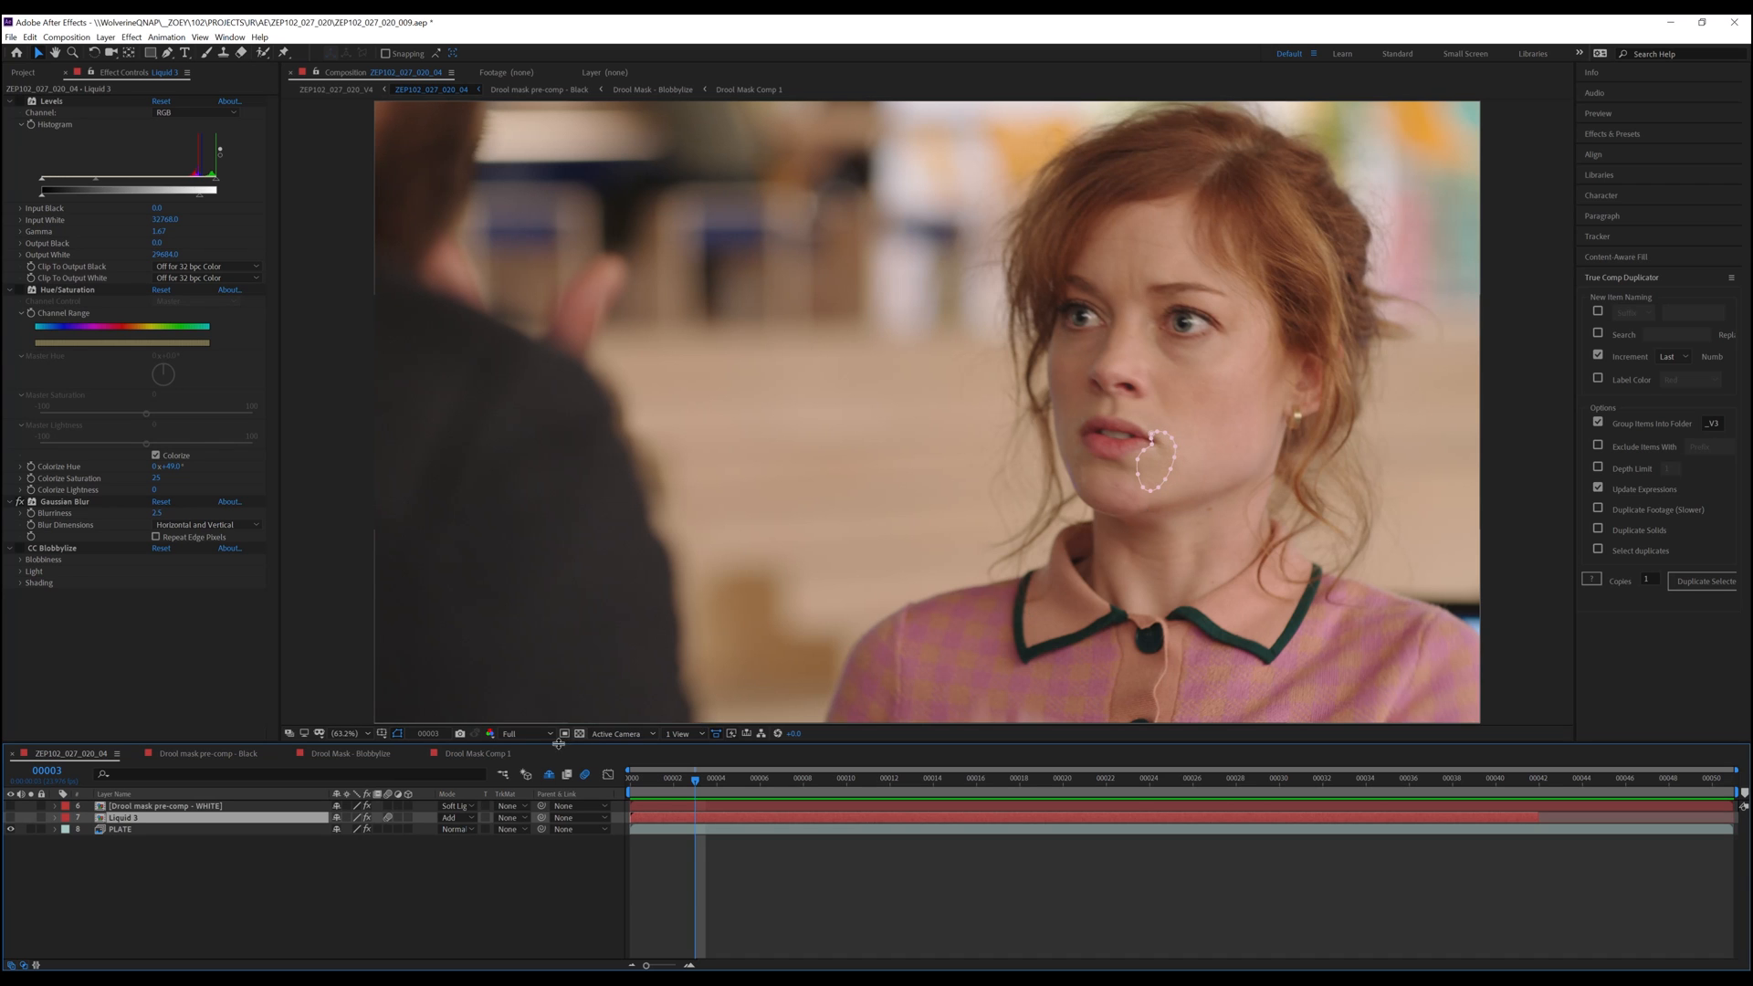
click(493, 754)
click(120, 842)
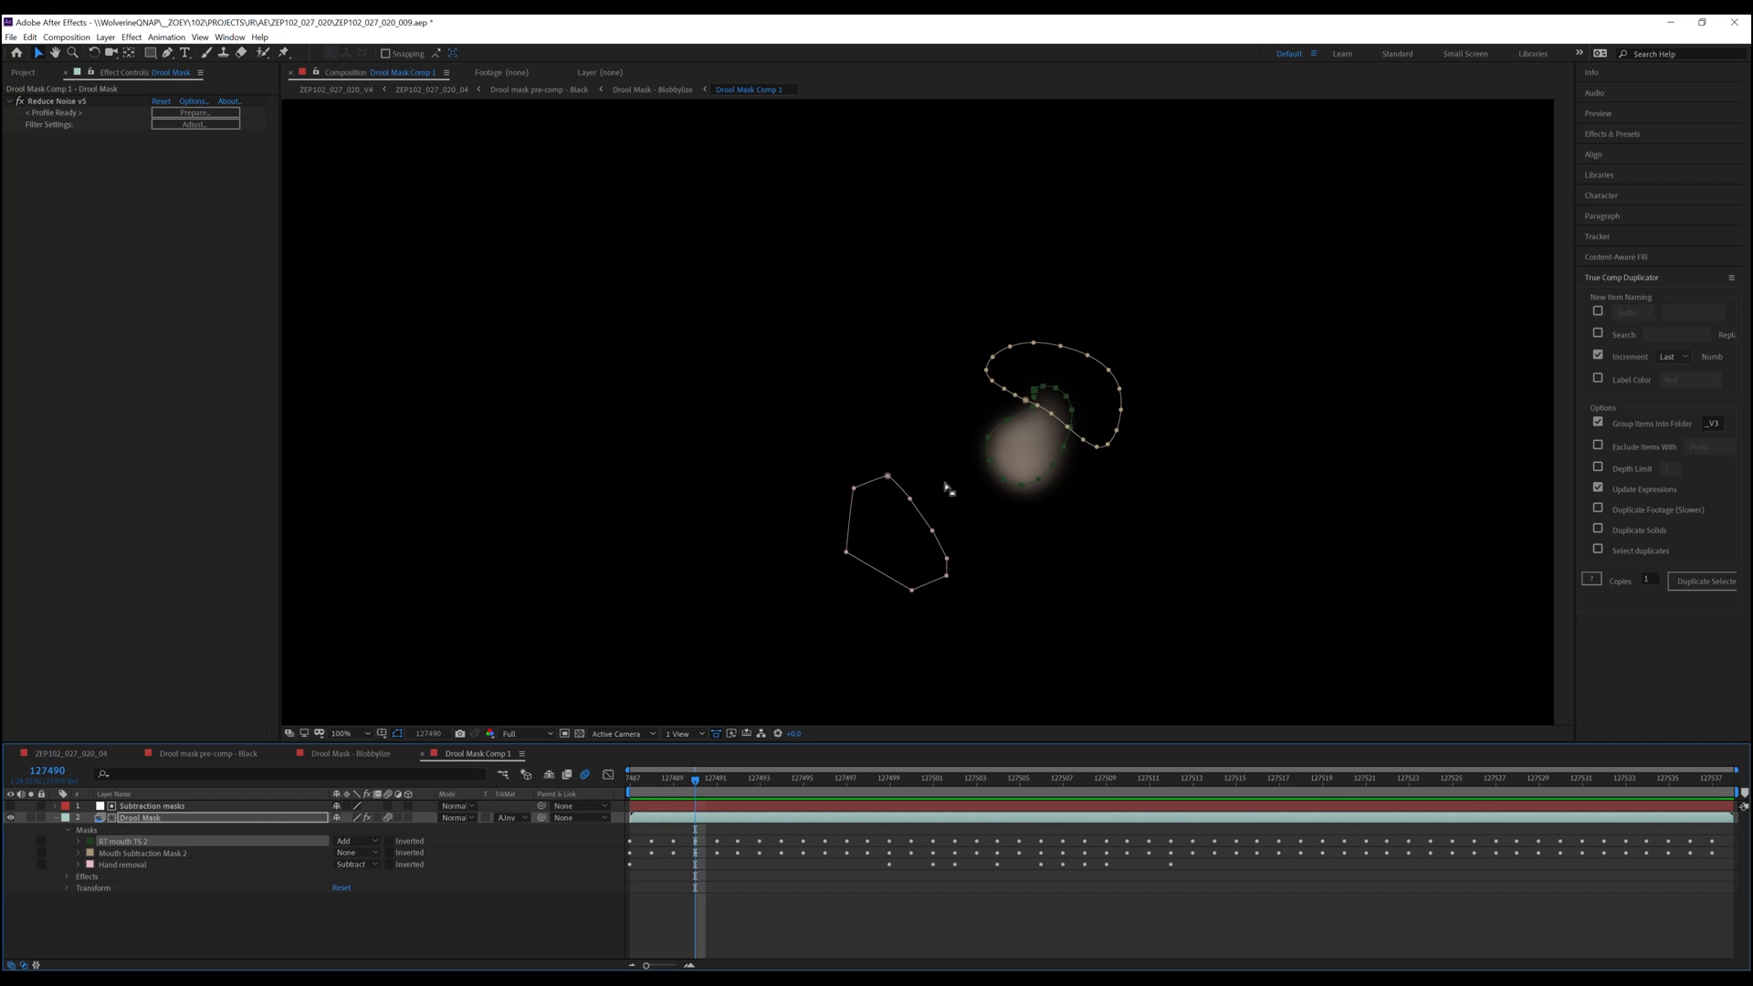
click(91, 756)
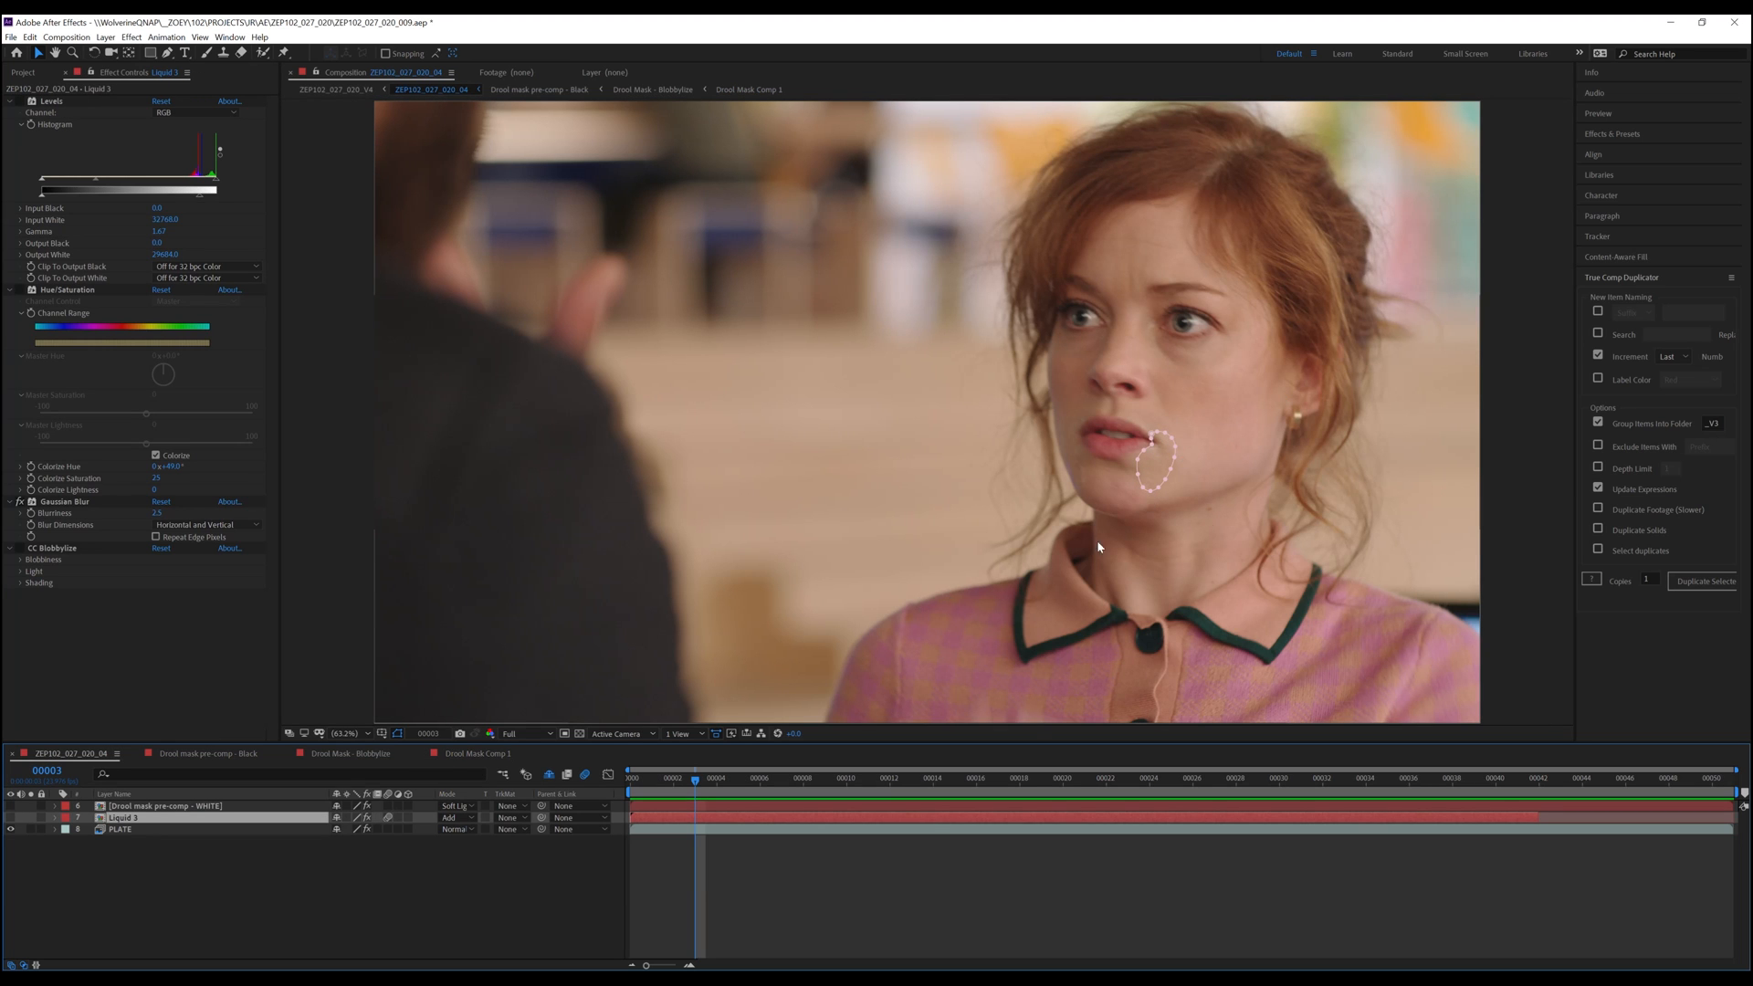
Zoom into the mouth and isolate the white drool pre-comp by hiding the plate and soloing it while scrubbing
scroll(1192, 490, up, 2)
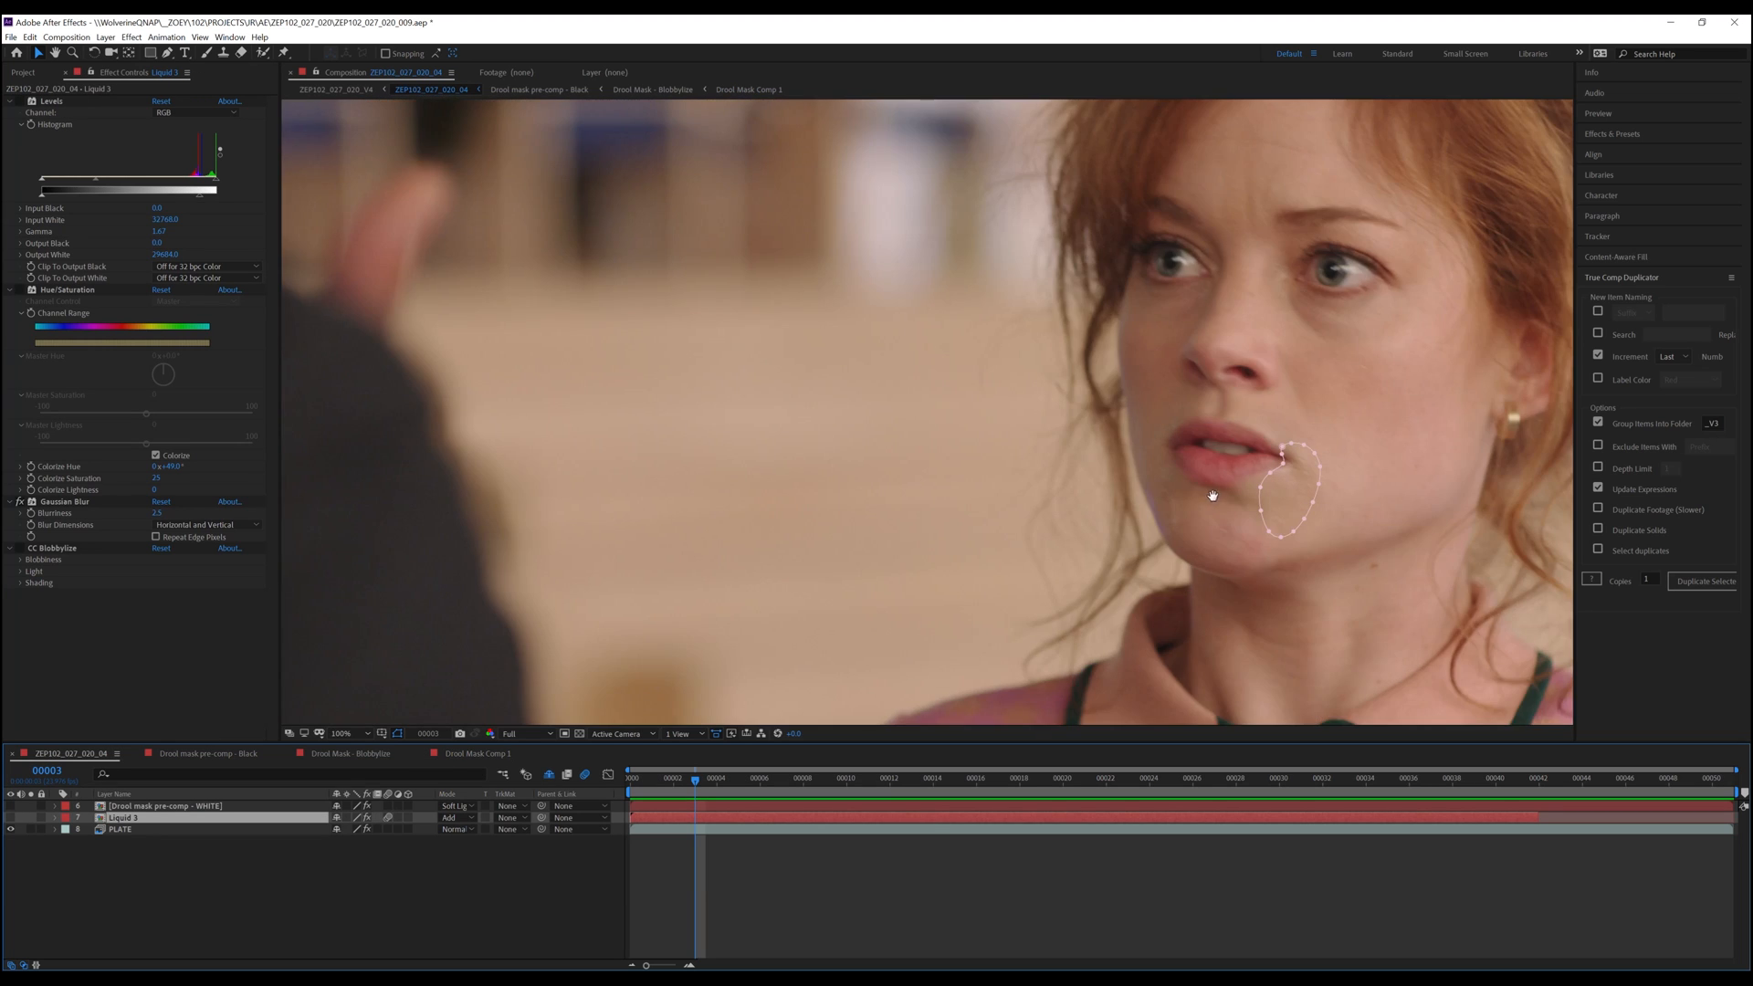
click(987, 868)
click(188, 827)
mouse_move(700, 779)
mouse_down()
mouse_move(1409, 782)
mouse_move(695, 781)
mouse_up()
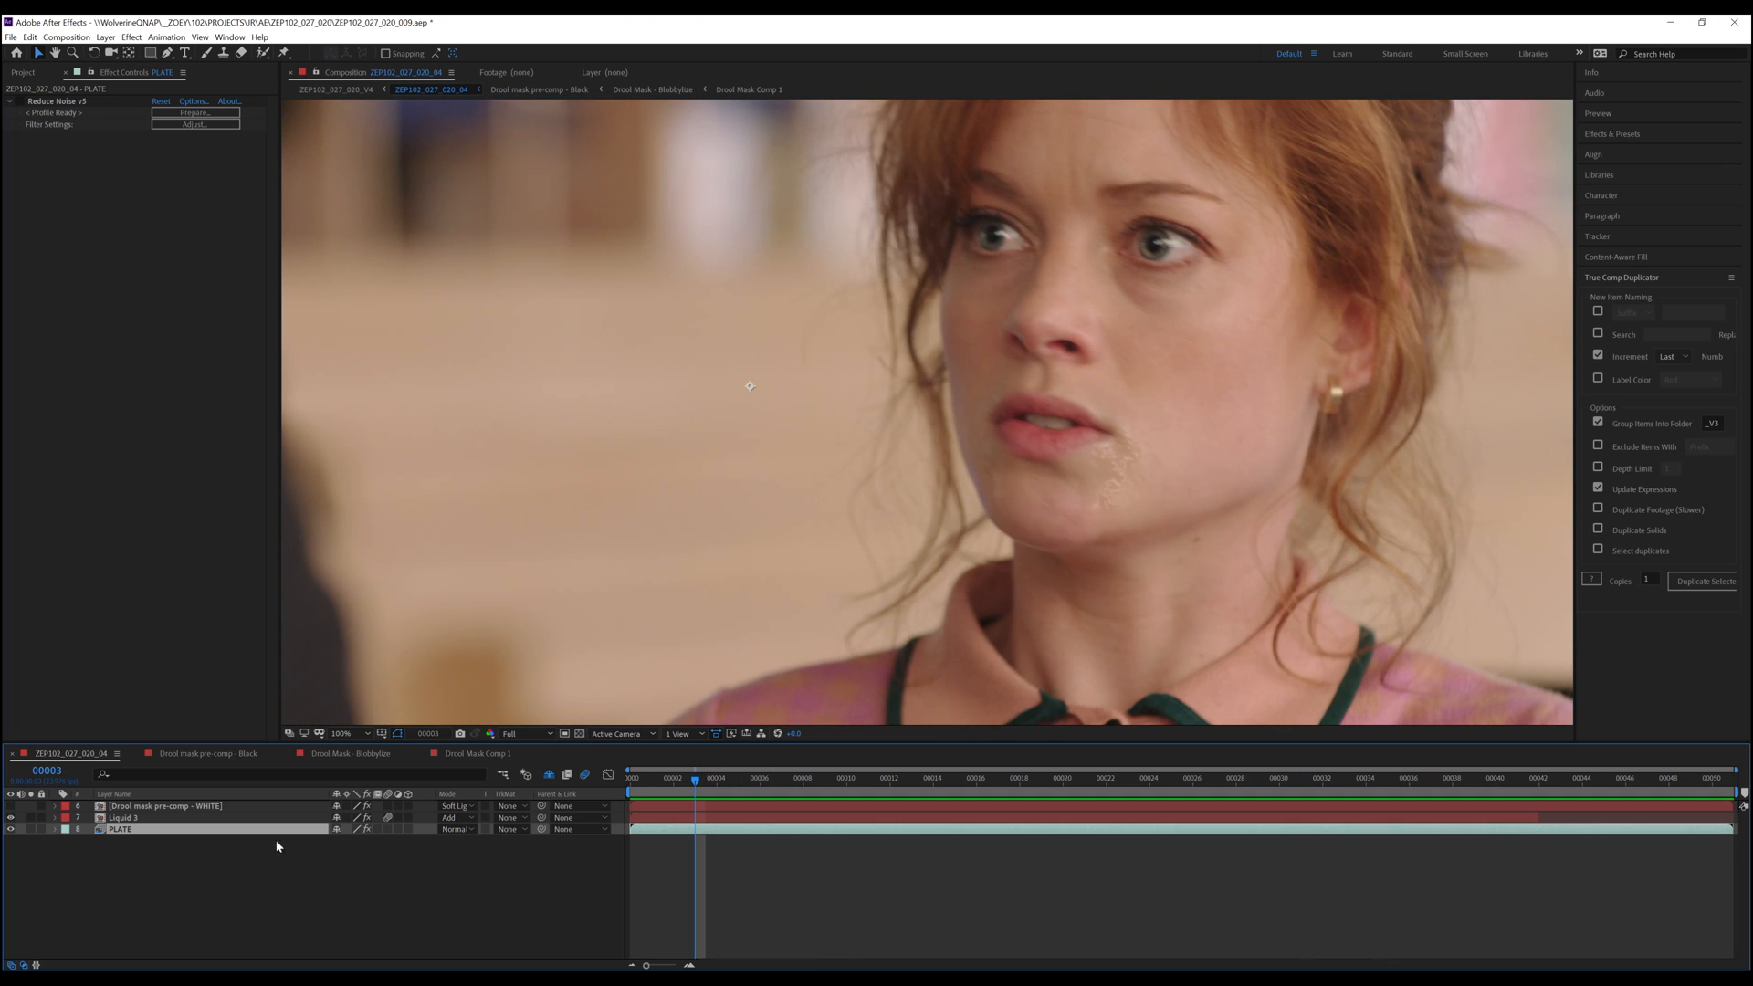
click(10, 818)
click(10, 818)
click(10, 818)
click(10, 807)
click(32, 807)
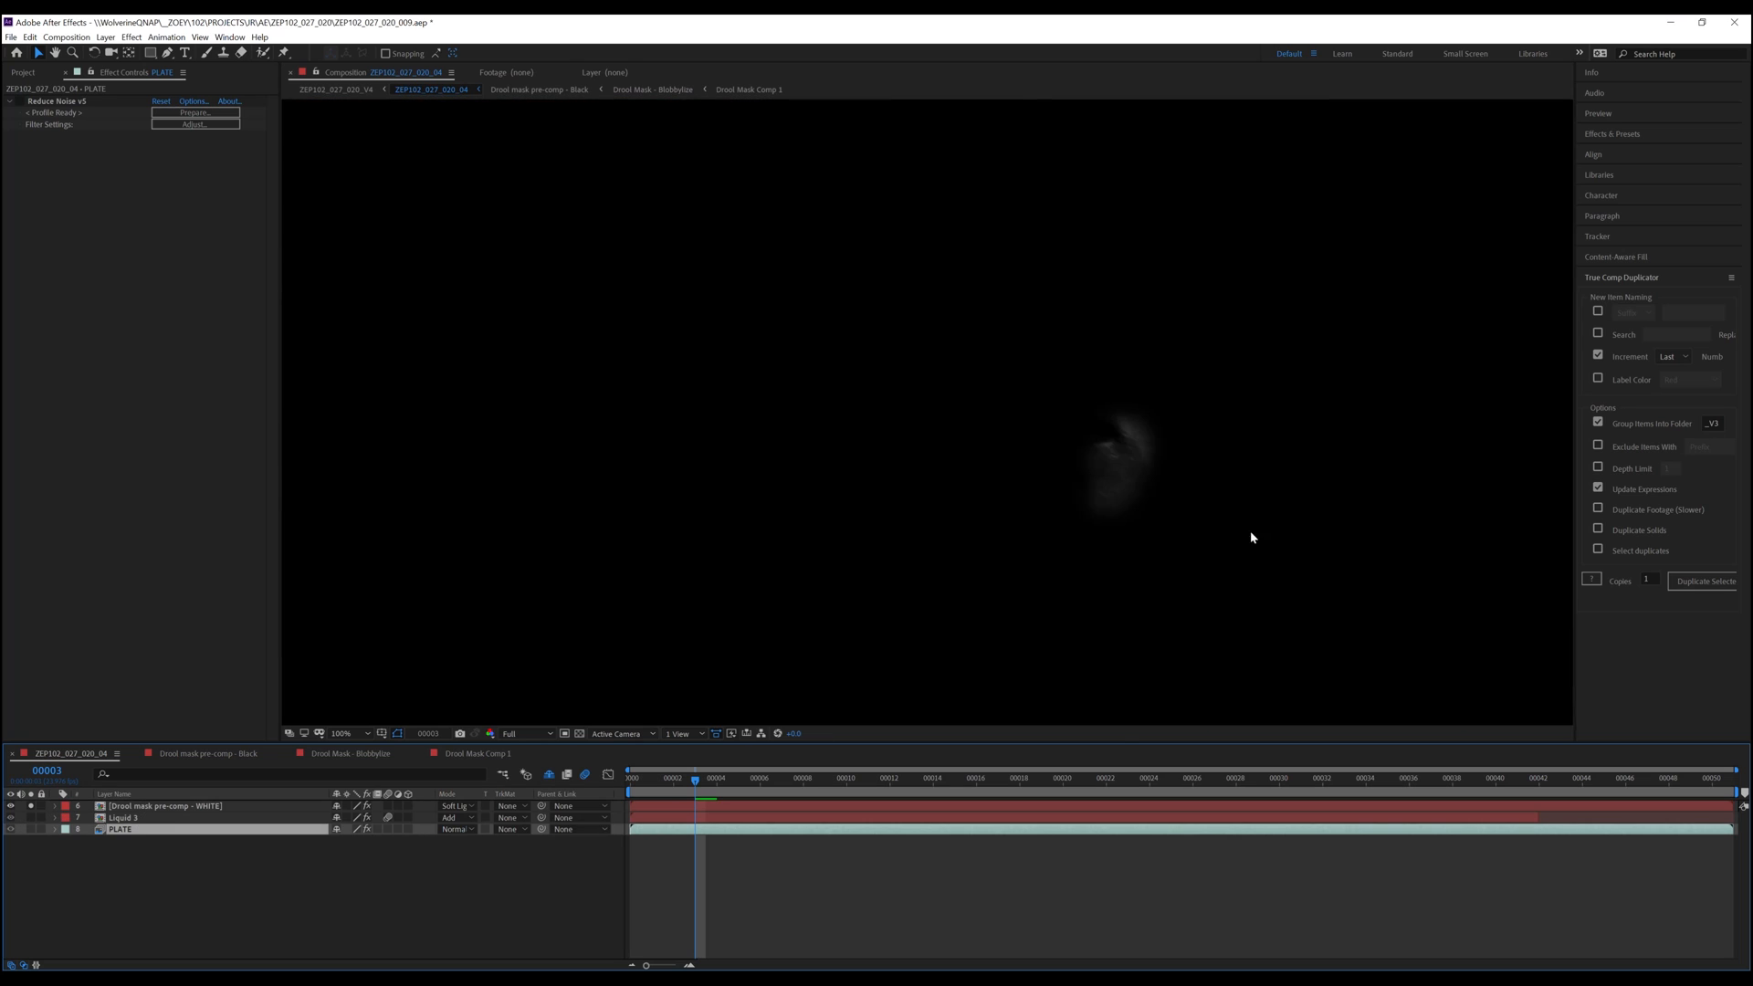
drag(707, 785, 852, 798)
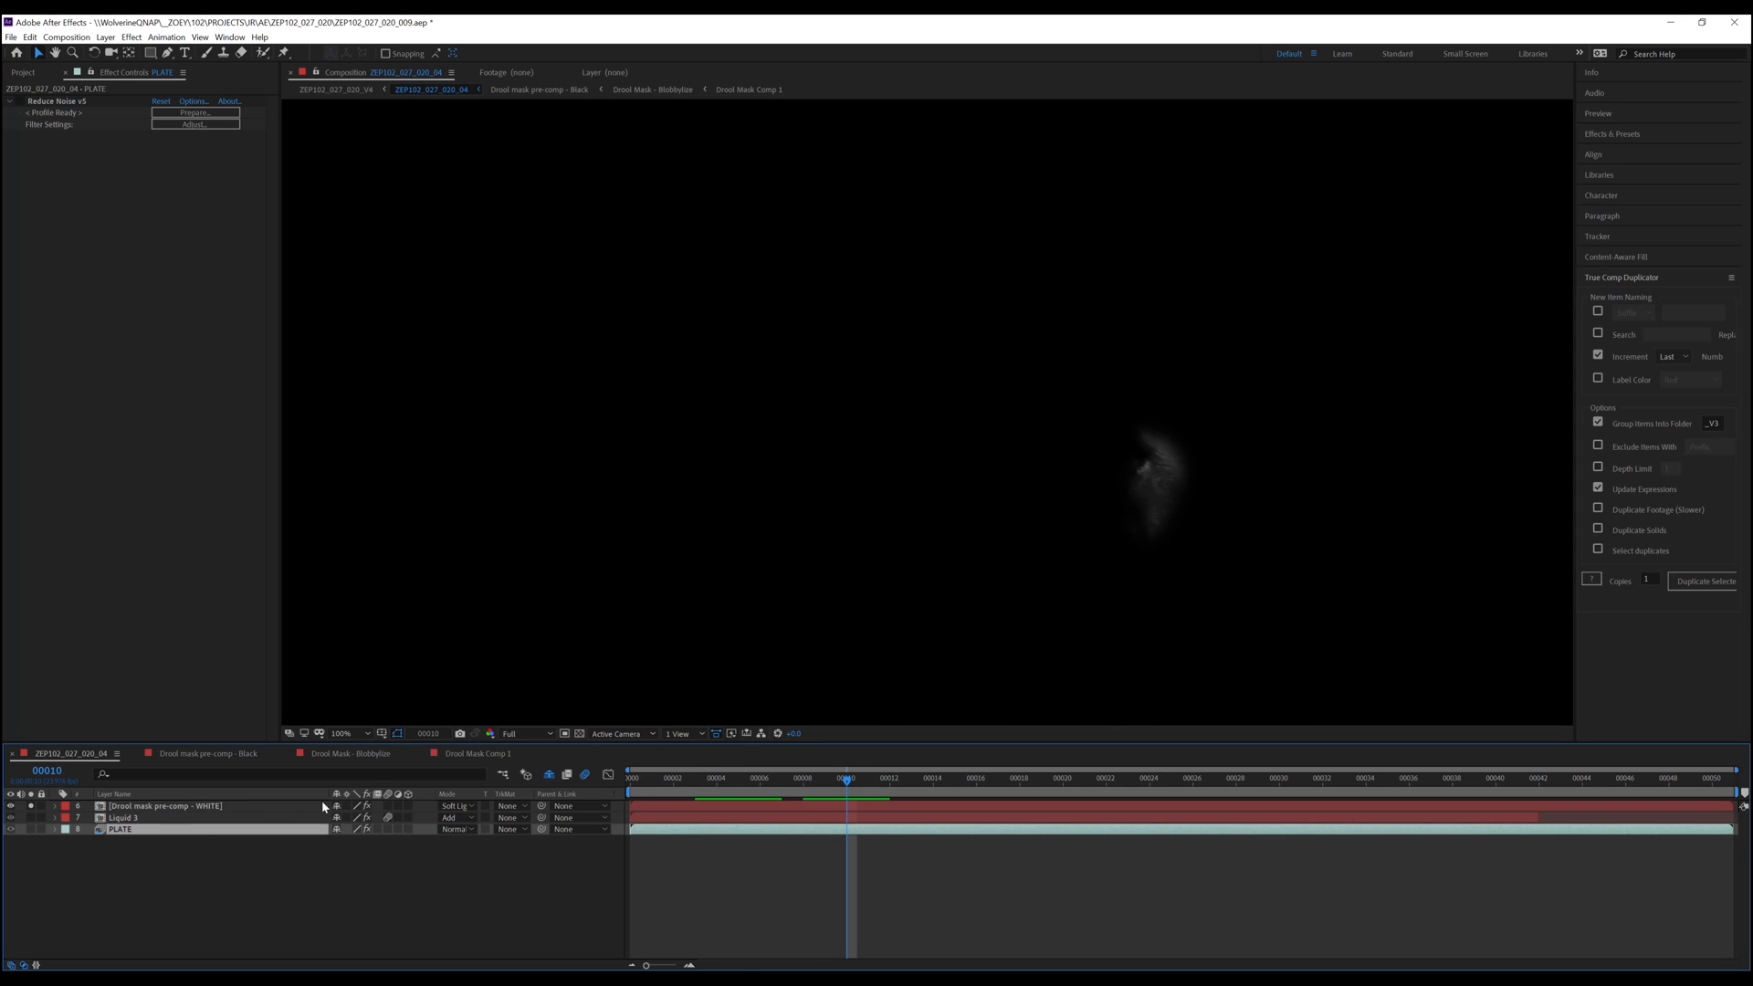
click(33, 806)
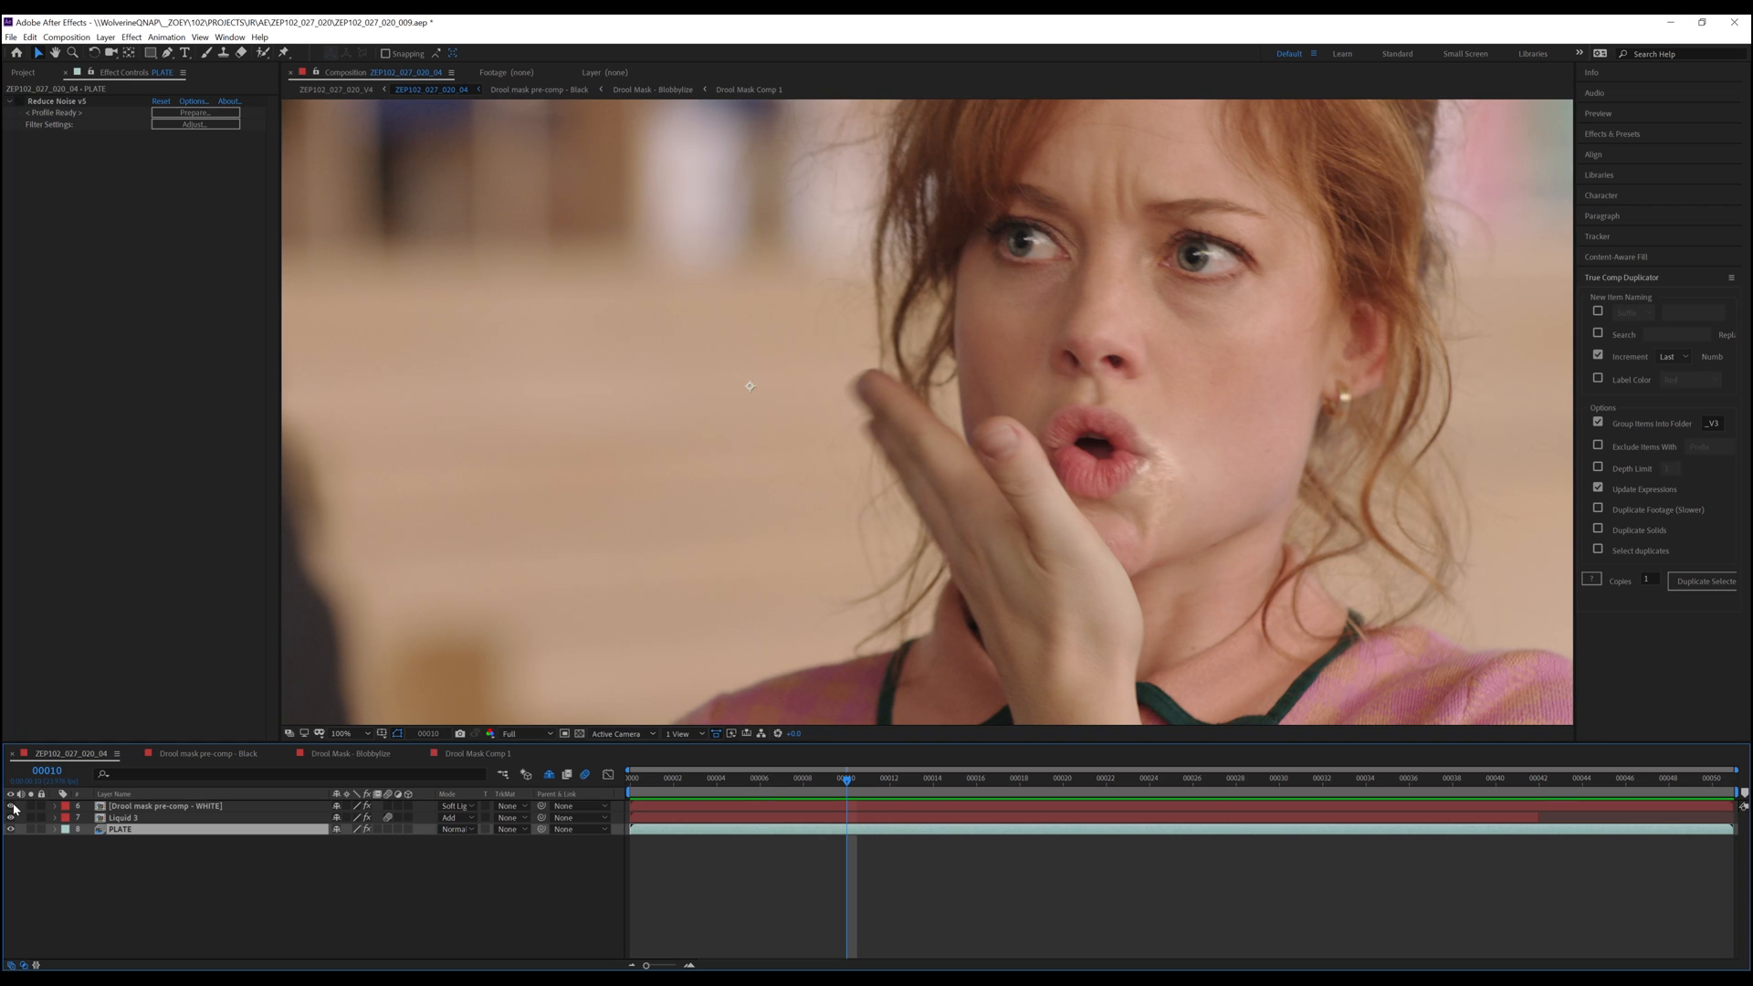
Return to the first frame, preview the finished shot, and fit it to the viewer
key(Home)
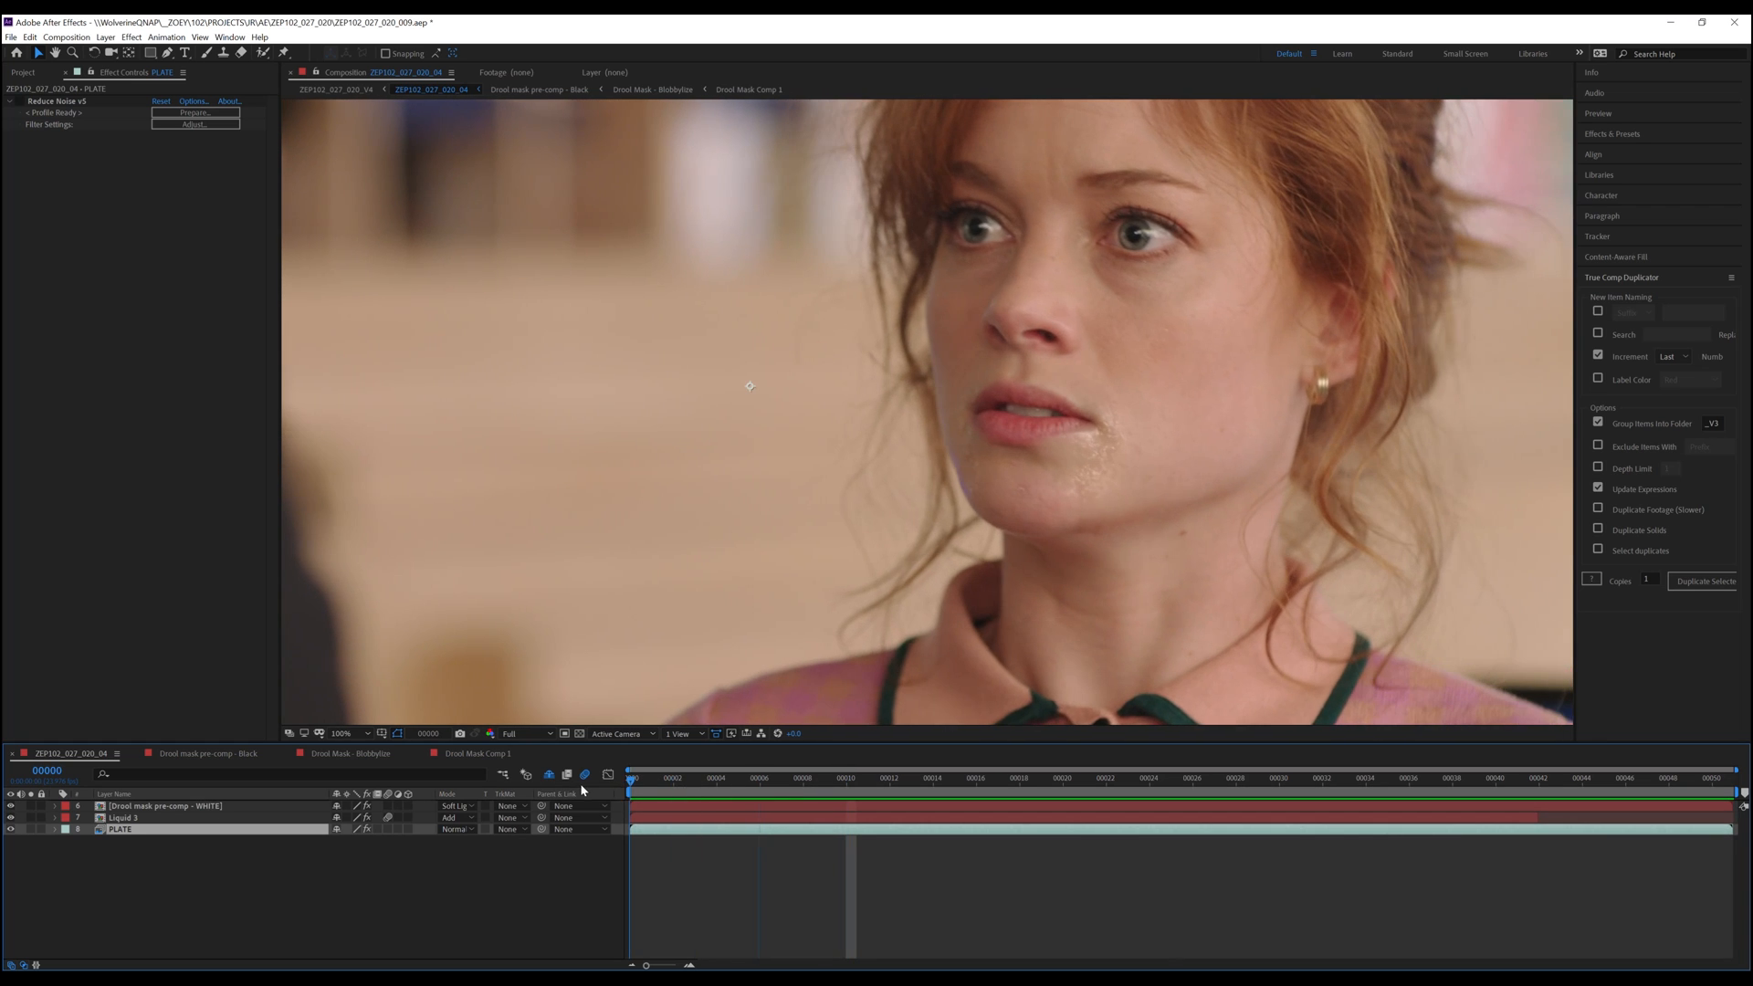
key(space)
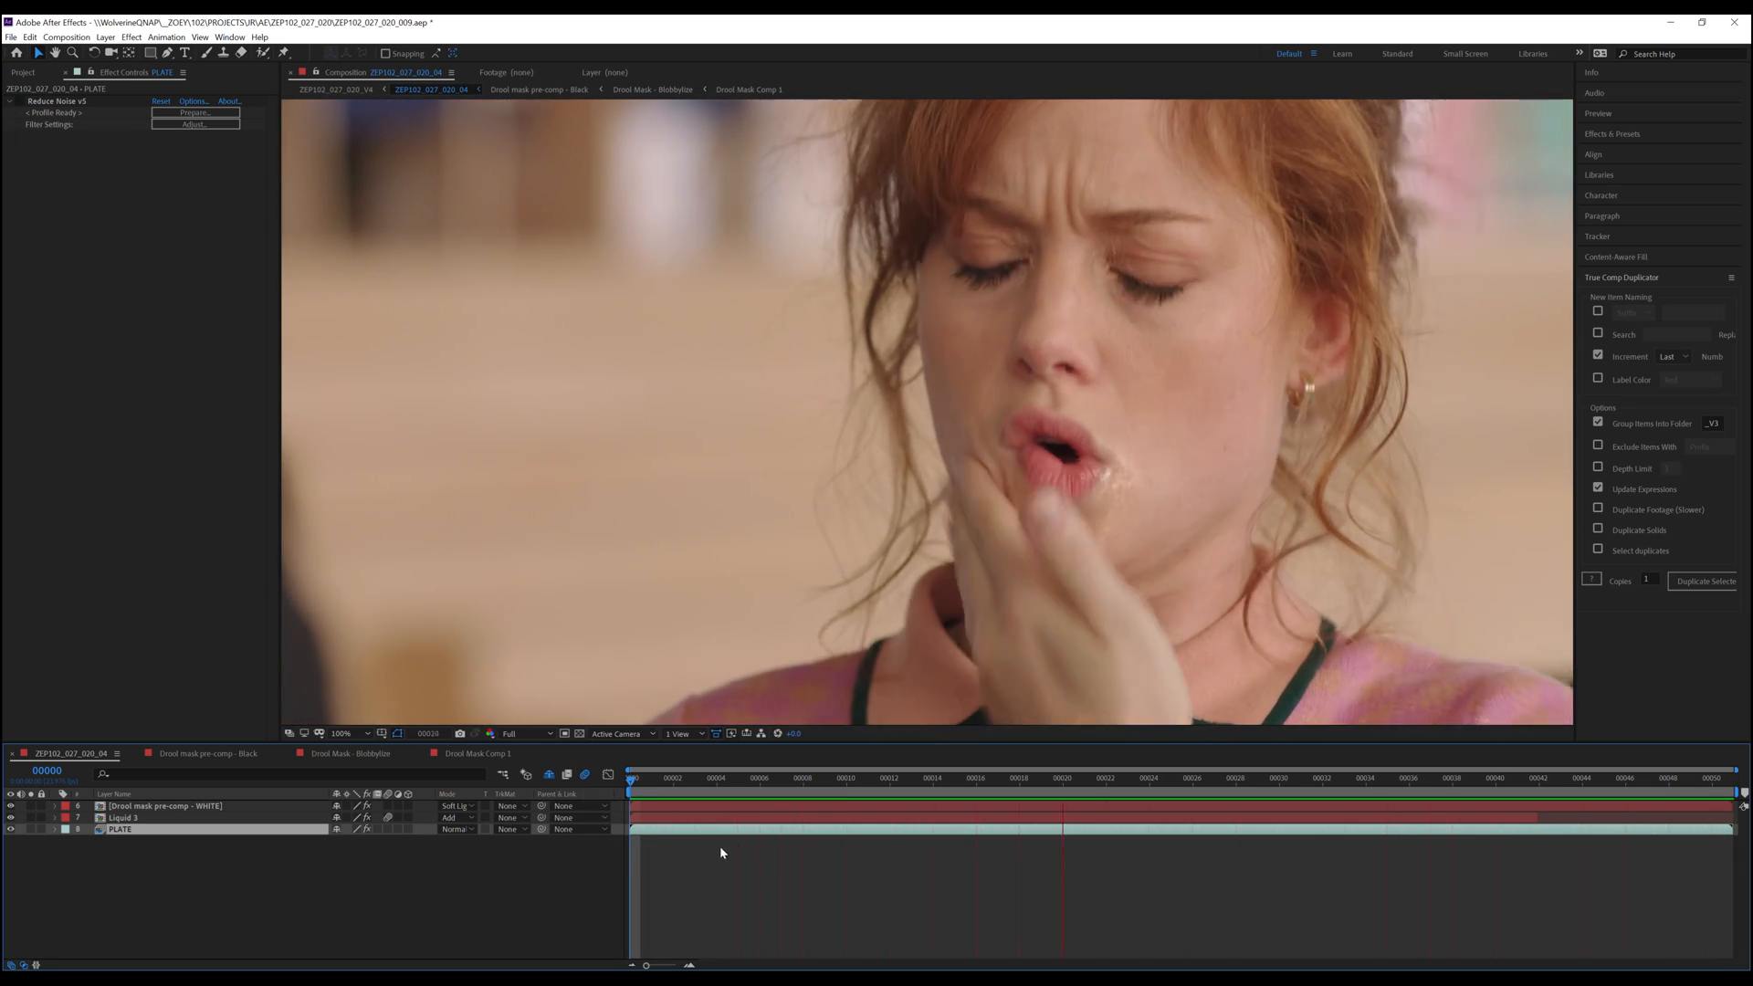
key(shift+slash)
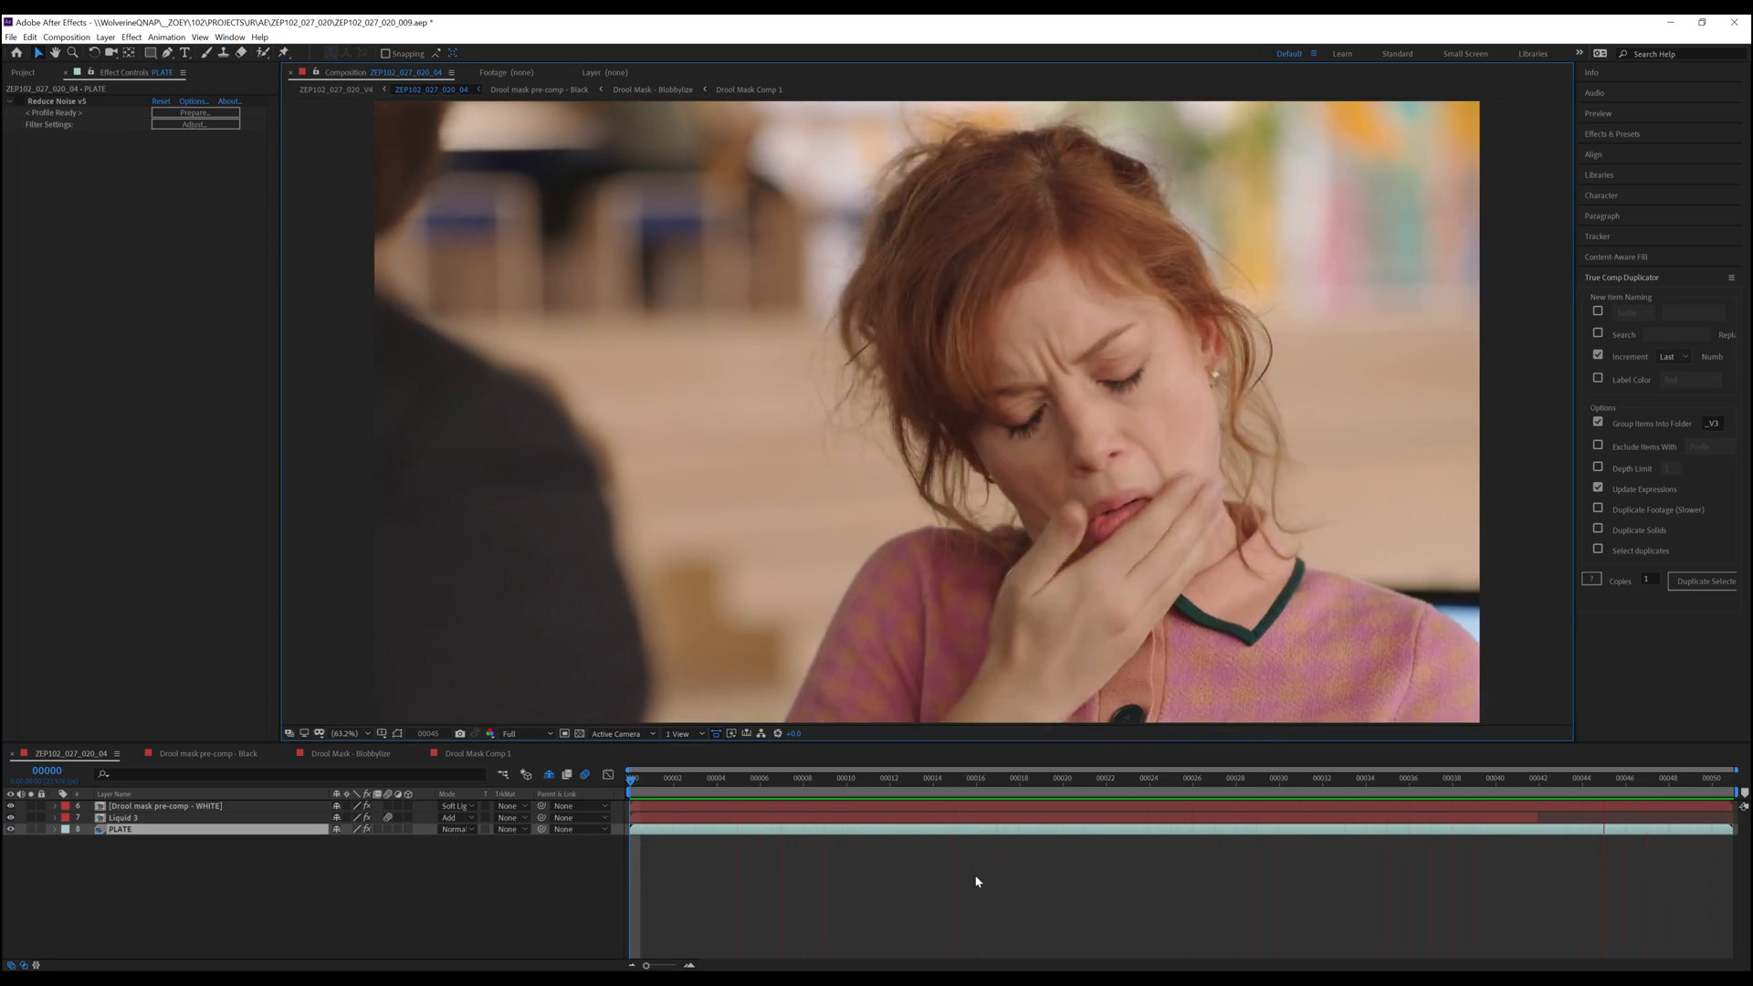